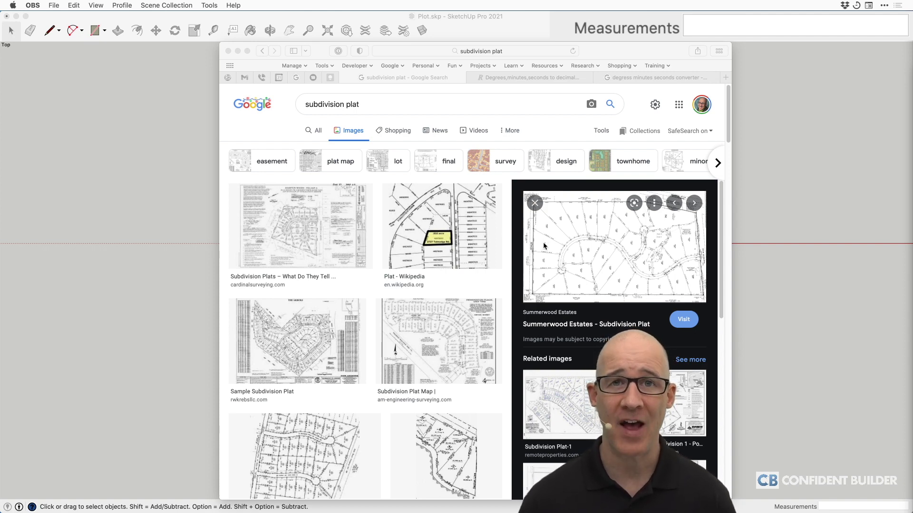
Bring the Lot 158 Plot PDF to the front in Preview to view the 20757 S.F. lot.
key(super+Tab)
key(super+Tab)
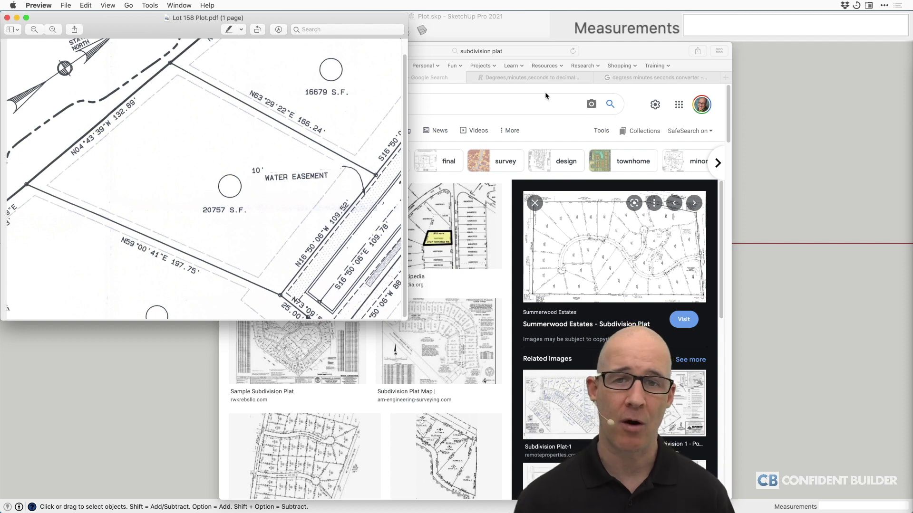
Review the Google results for the degrees-minutes-seconds to decimal converter query.
click(529, 76)
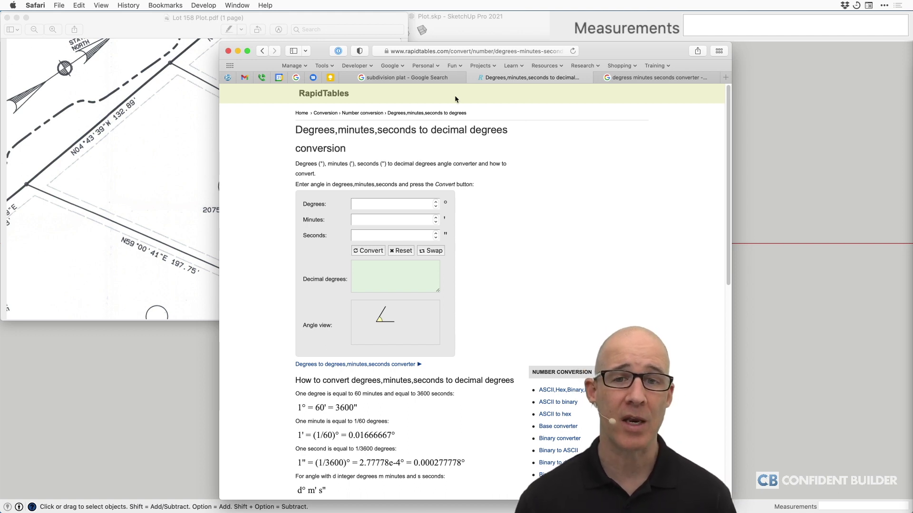
click(628, 77)
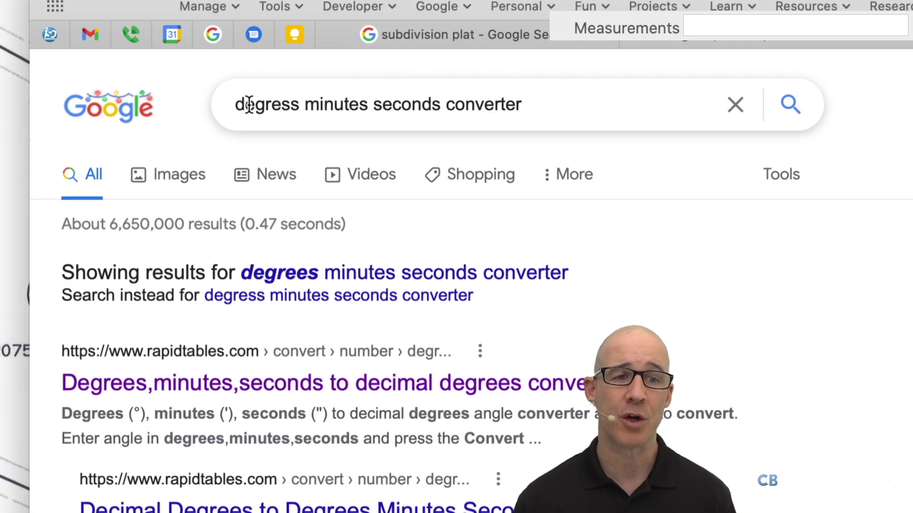
drag(306, 106, 405, 105)
drag(472, 100, 536, 113)
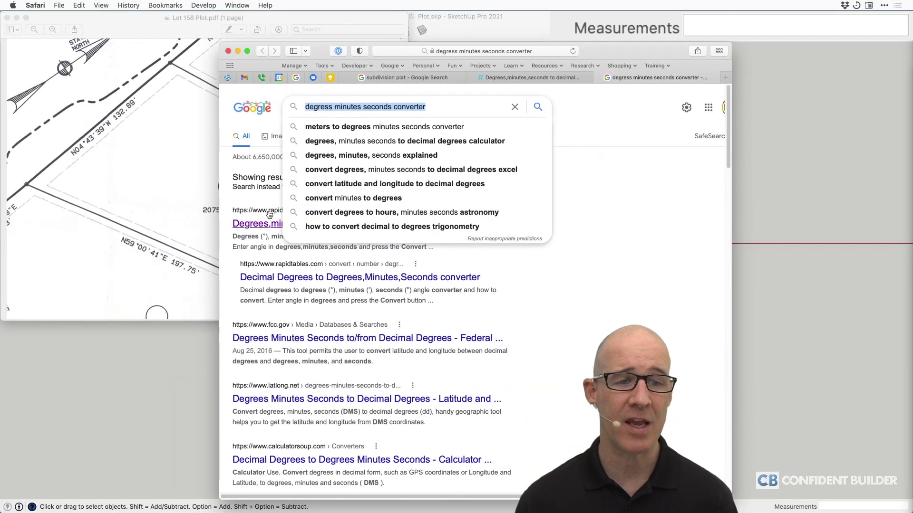
click(185, 335)
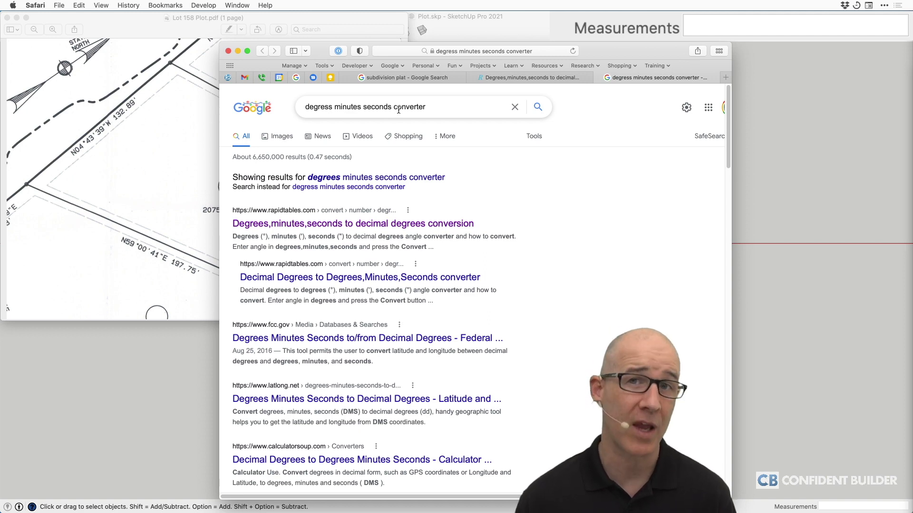
Return to the RapidTables converter and point out its Degrees, Minutes and Seconds fields.
click(543, 79)
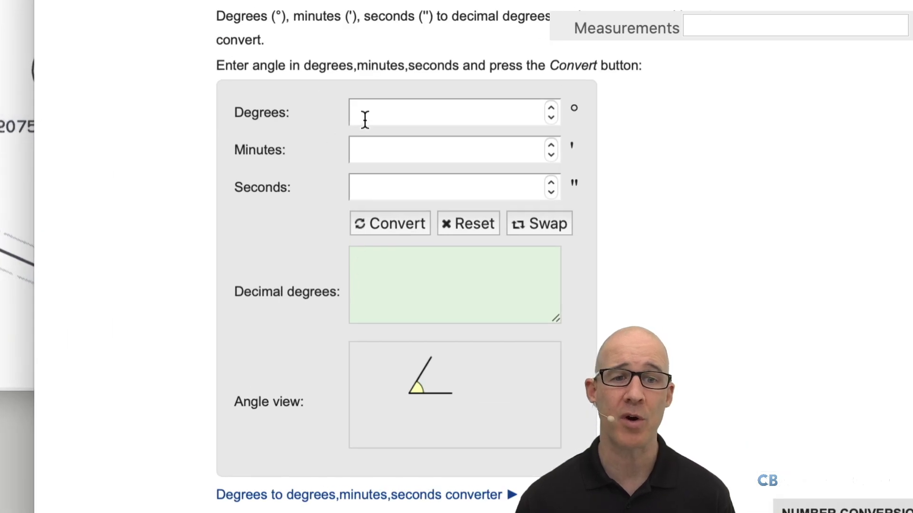
click(365, 113)
click(370, 144)
click(377, 175)
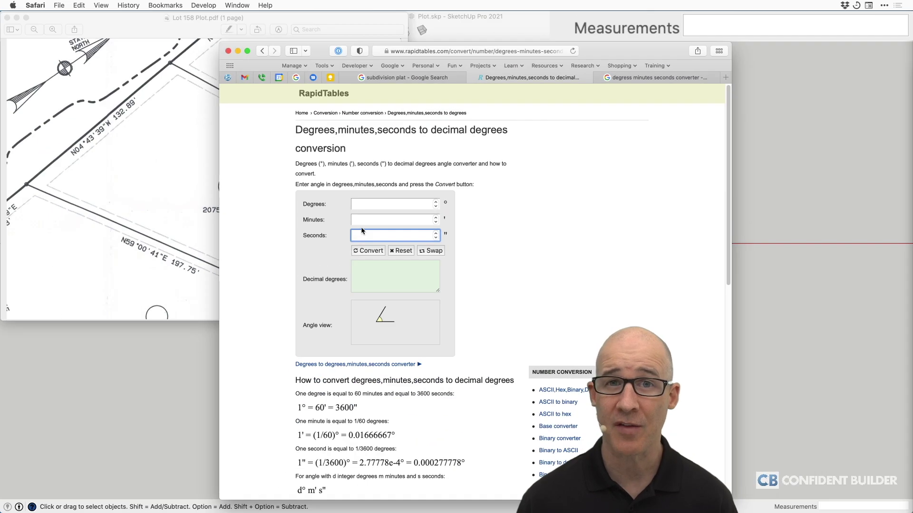
Highlight the 1/60 and 3600 divisors in the formula dd = d + m/60 + s/3600.
scroll(418, 285, down, 5)
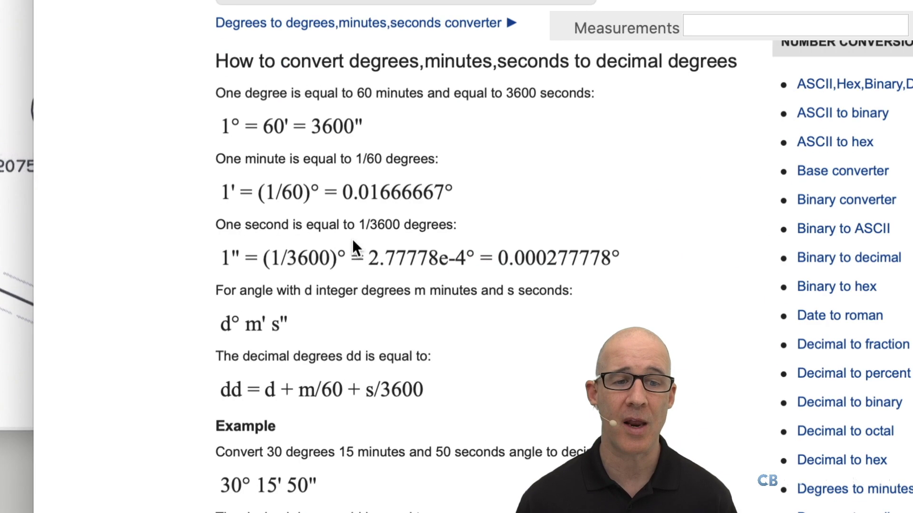
double_click(288, 193)
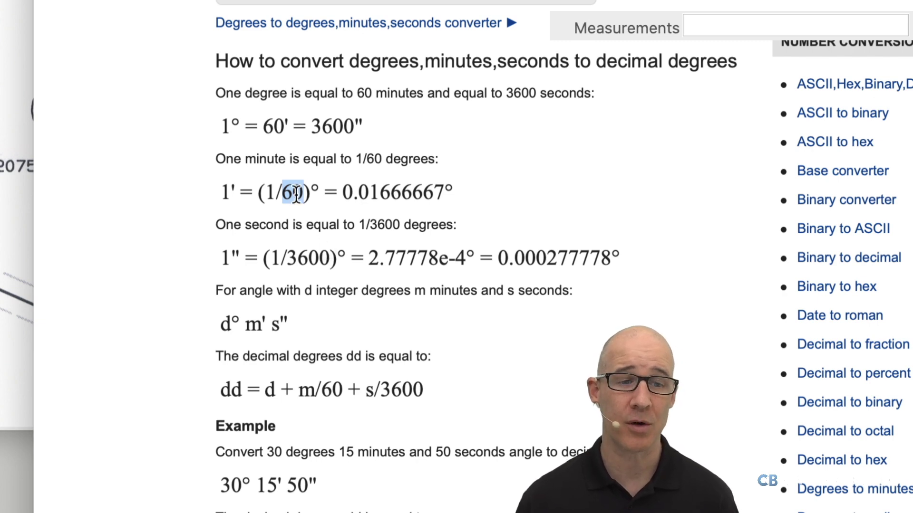
drag(264, 193, 299, 192)
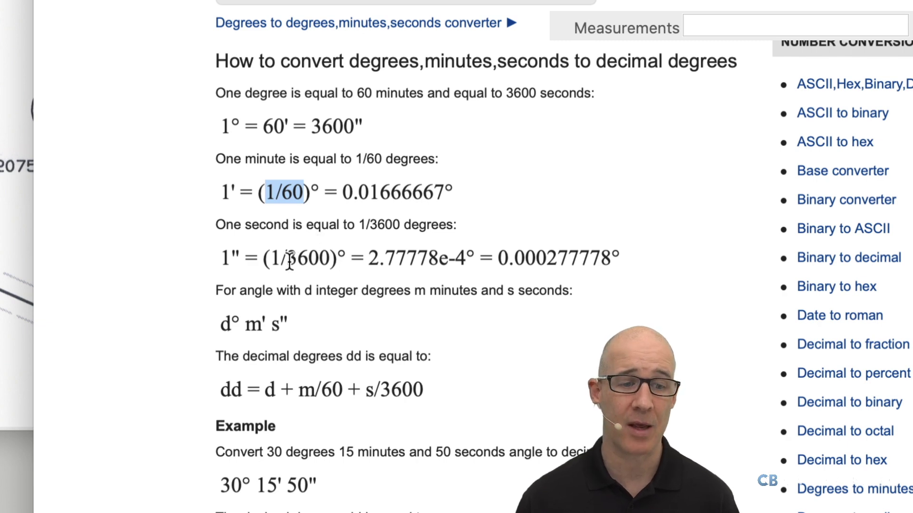
drag(287, 259, 326, 261)
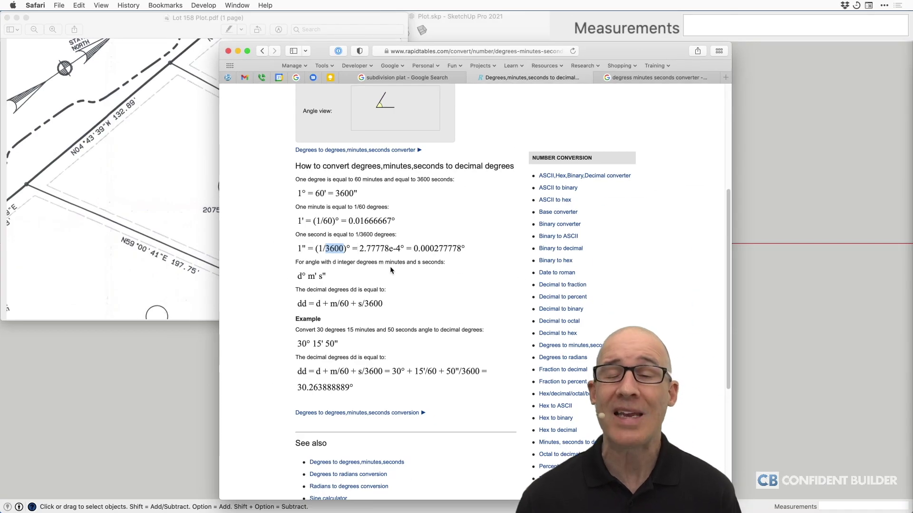
scroll(391, 267, up, 5)
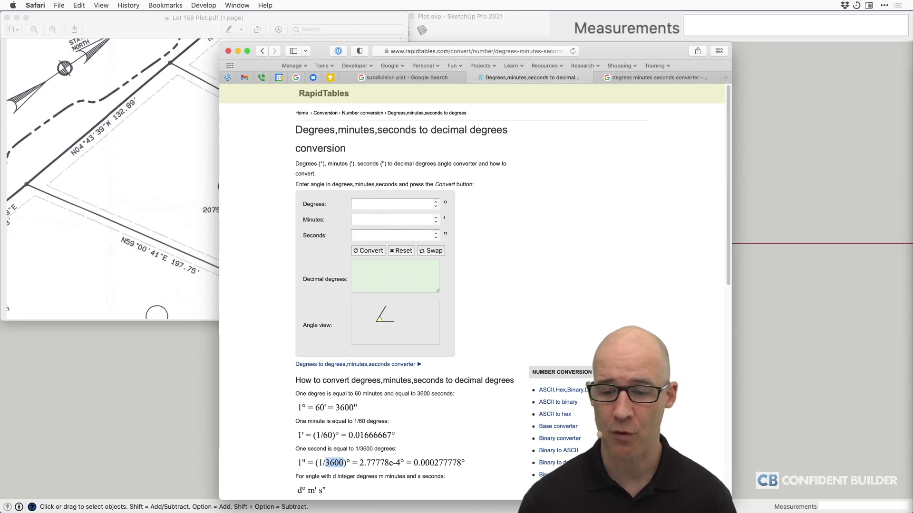
Shrink the converter window to the lower left, shorten the plat PDF, and bring SketchUp forward.
drag(731, 499, 492, 370)
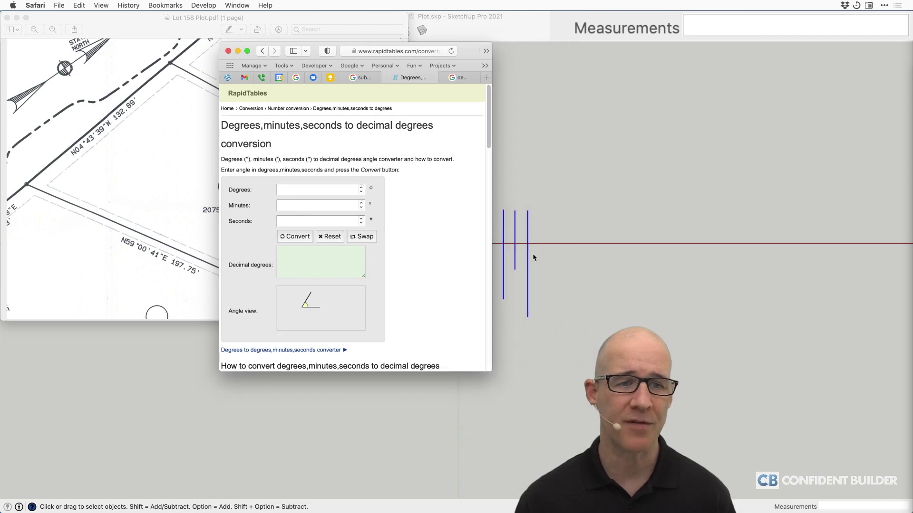
drag(469, 52, 253, 189)
click(386, 310)
drag(405, 318, 424, 333)
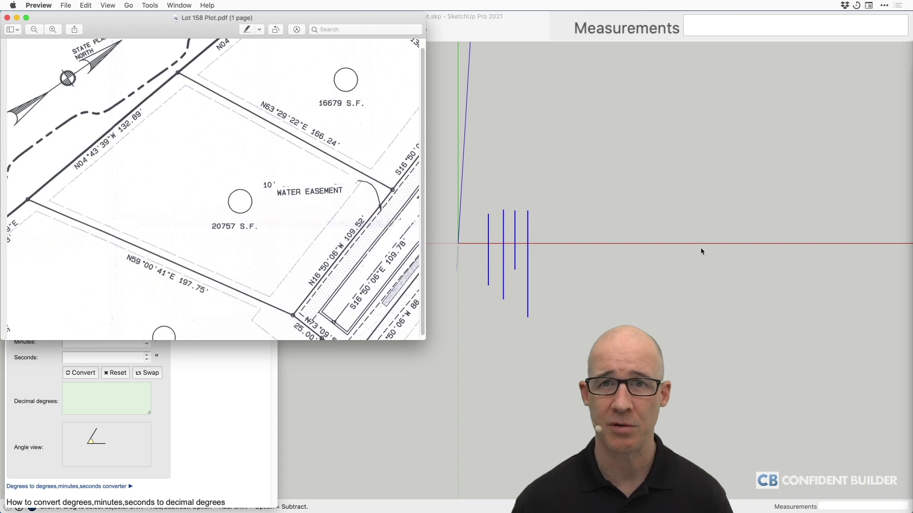
click(604, 211)
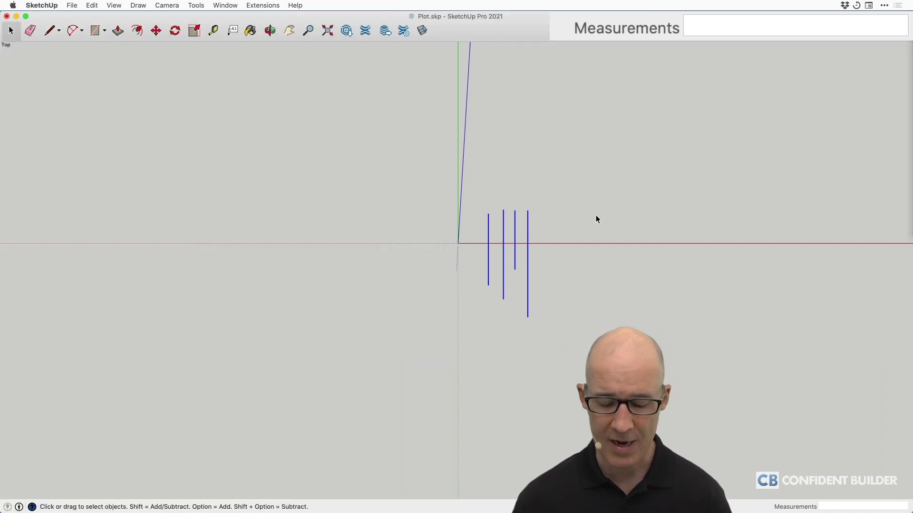
key(l)
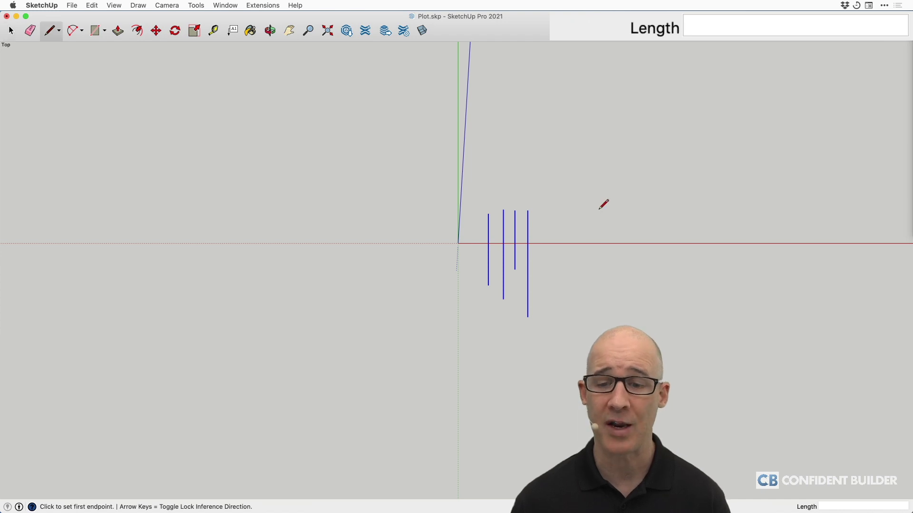
click(599, 205)
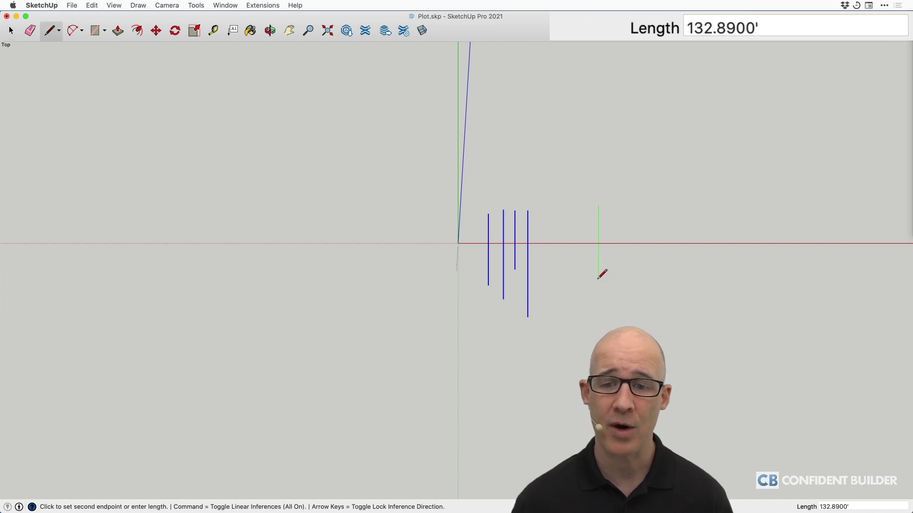
text(132.89)
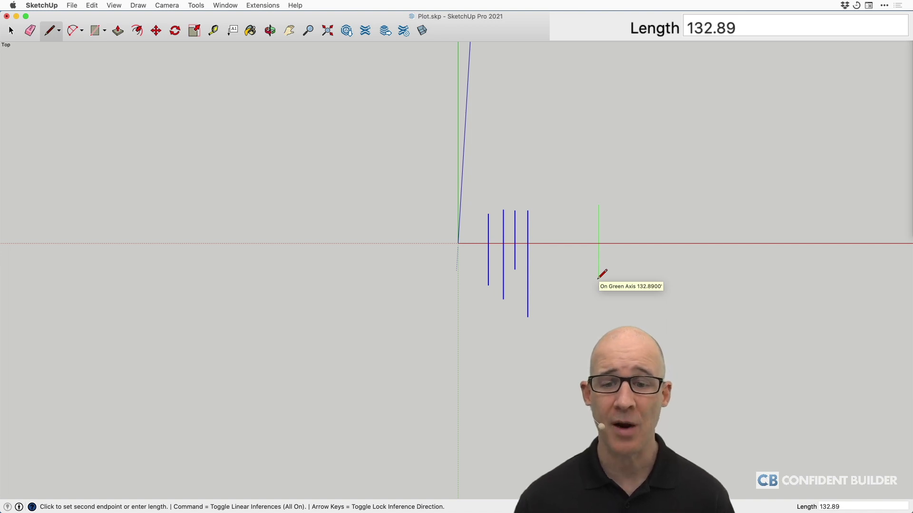
key(Return)
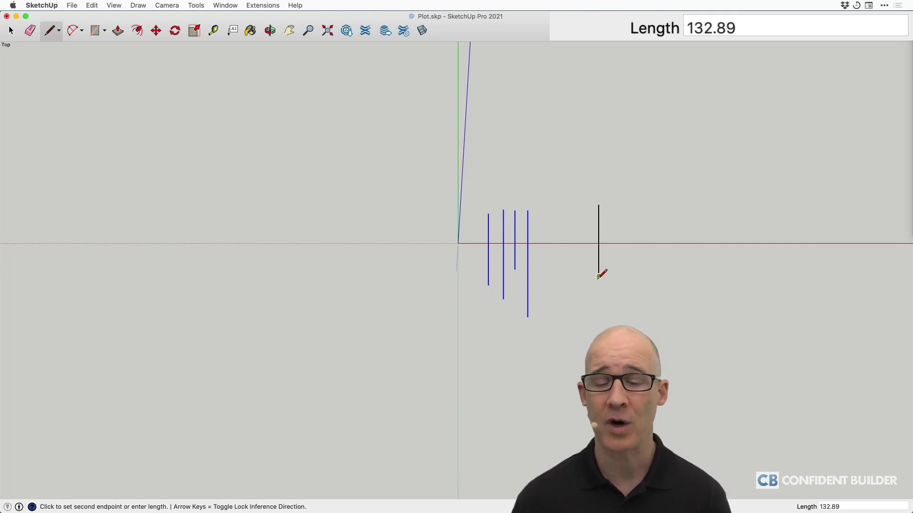
key(space)
click(598, 270)
key(Delete)
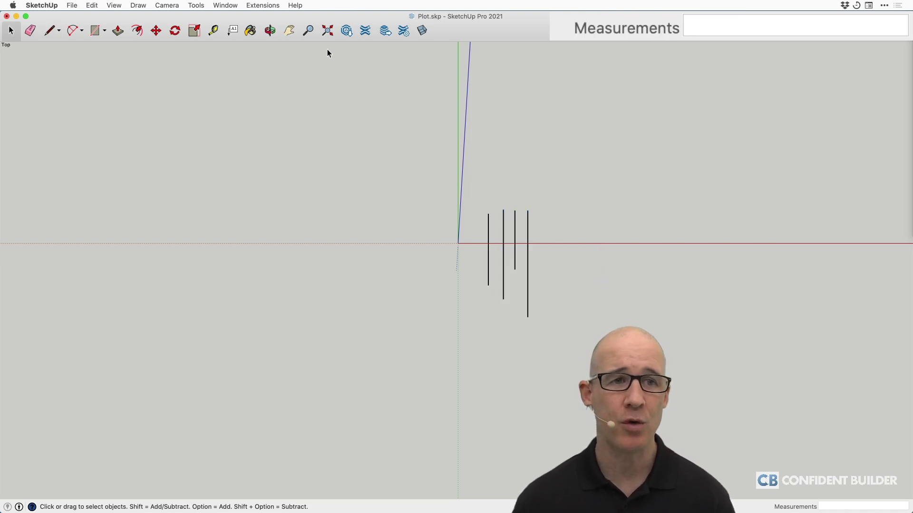
click(224, 5)
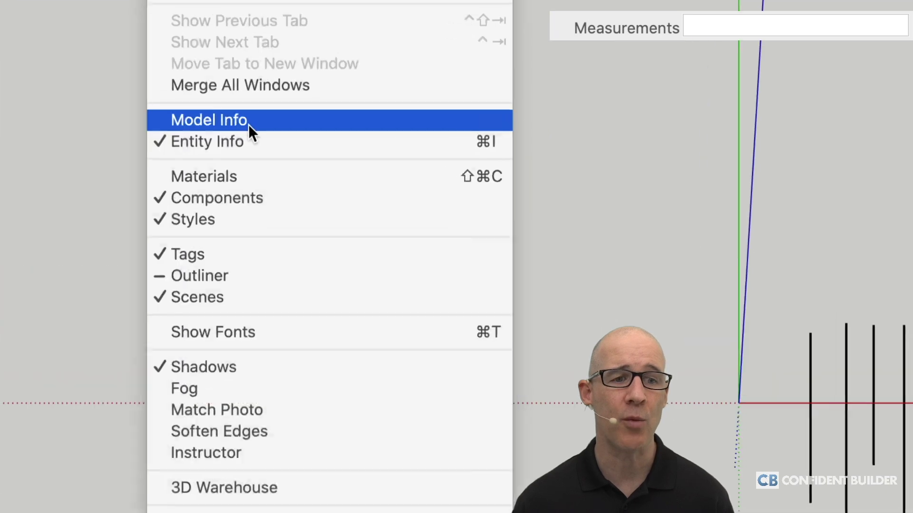
click(251, 126)
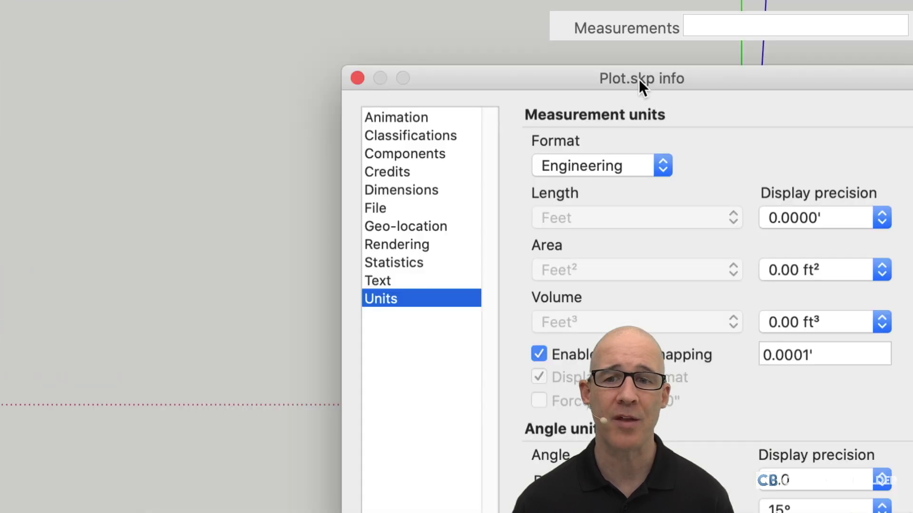
drag(638, 79, 515, 44)
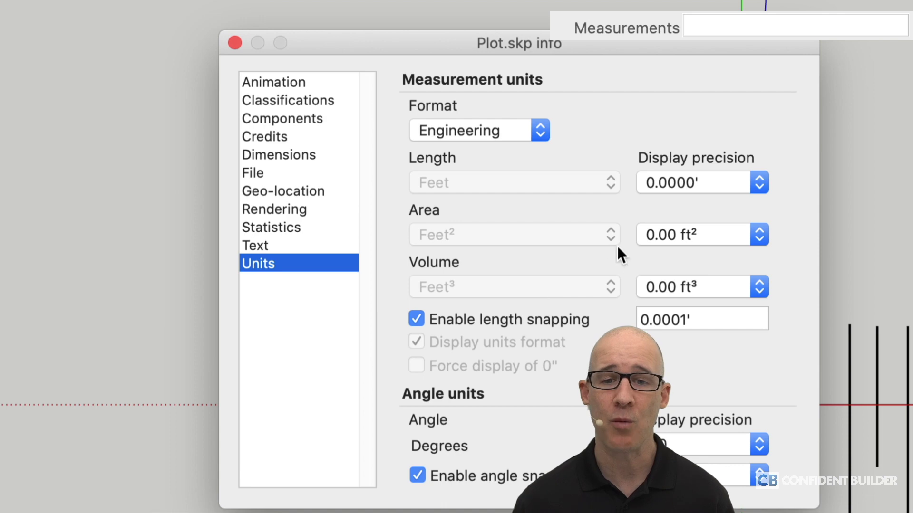
click(516, 133)
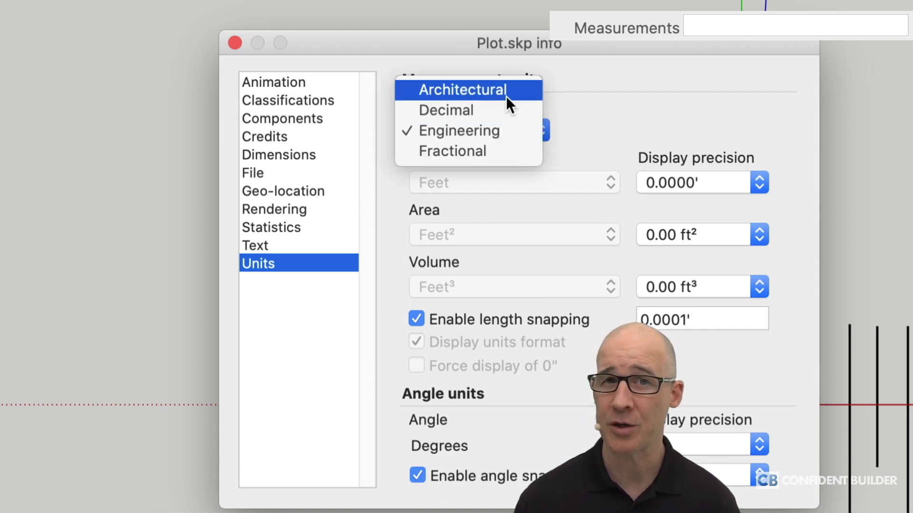
click(506, 129)
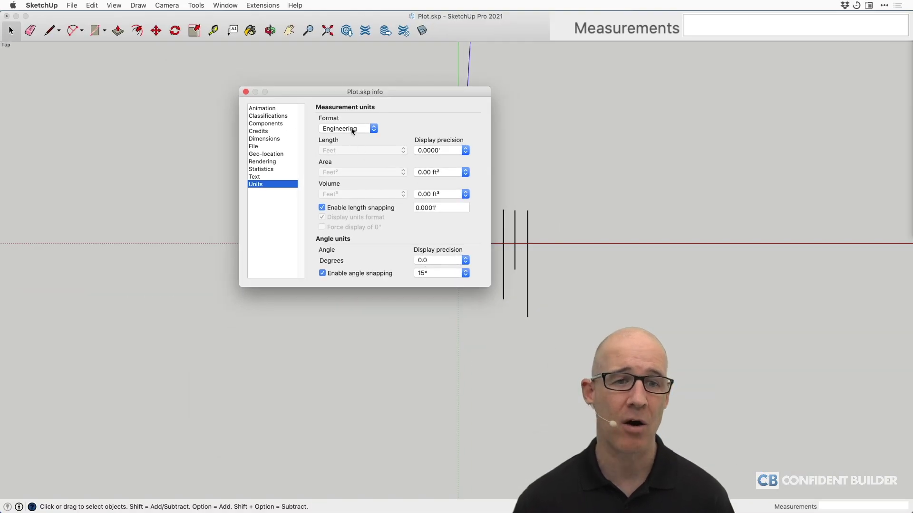
drag(316, 89, 411, 84)
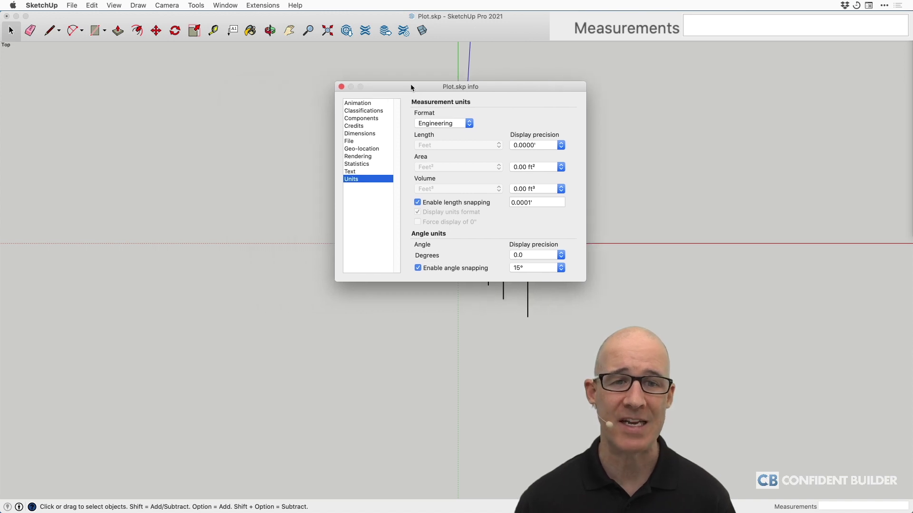
click(341, 87)
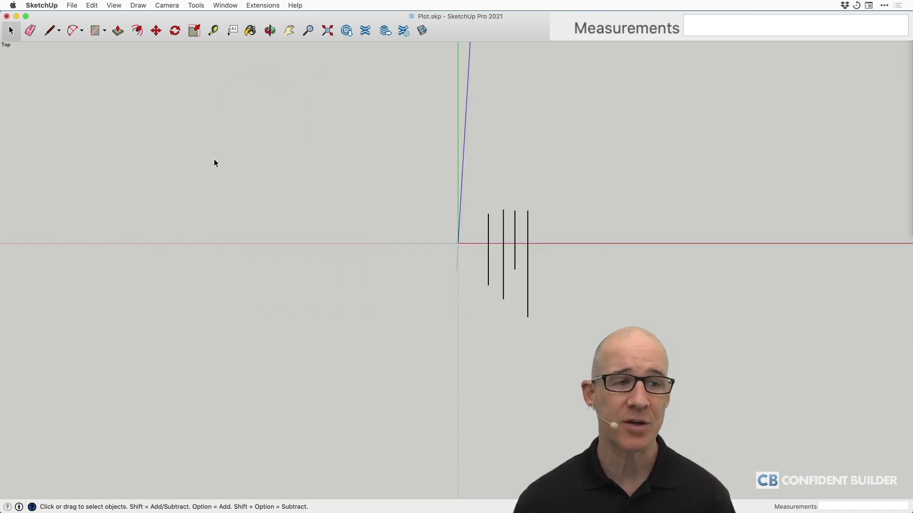
Glance at the plat, return to SketchUp, and float the Entity Info window.
key(super+Tab)
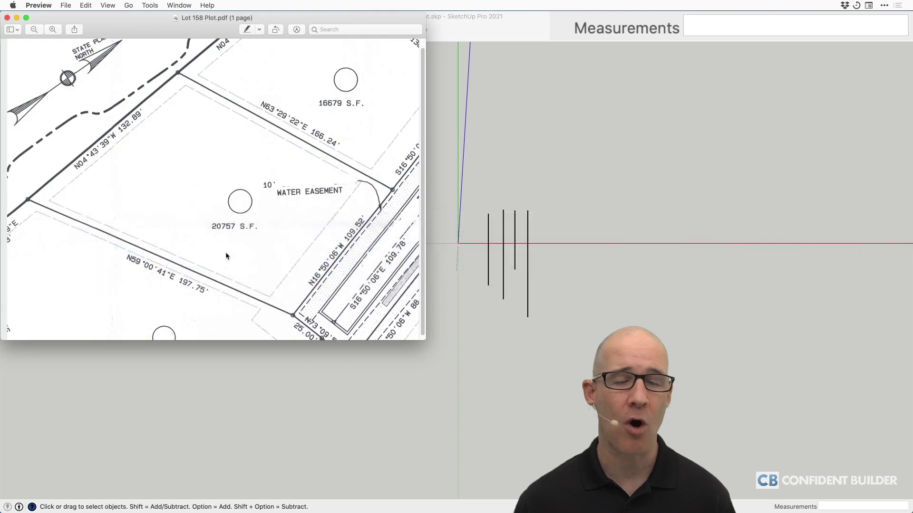
click(847, 149)
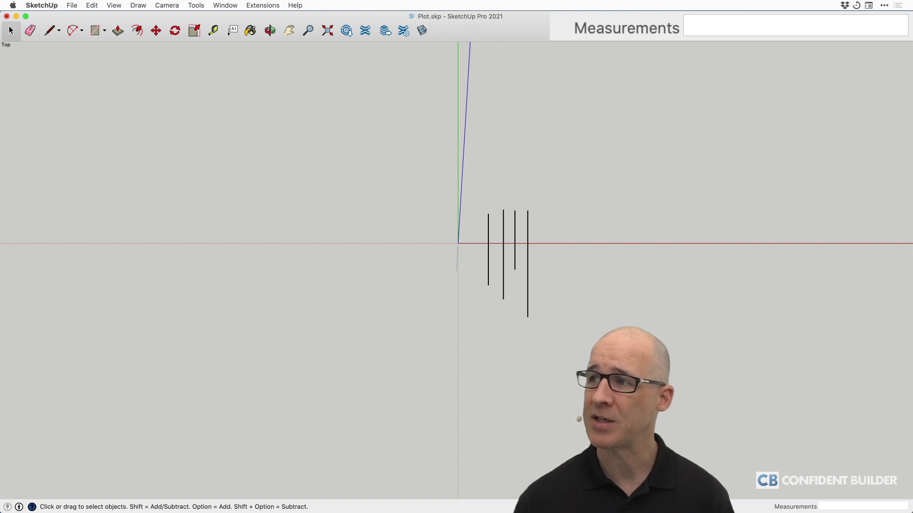
drag(814, 61, 706, 89)
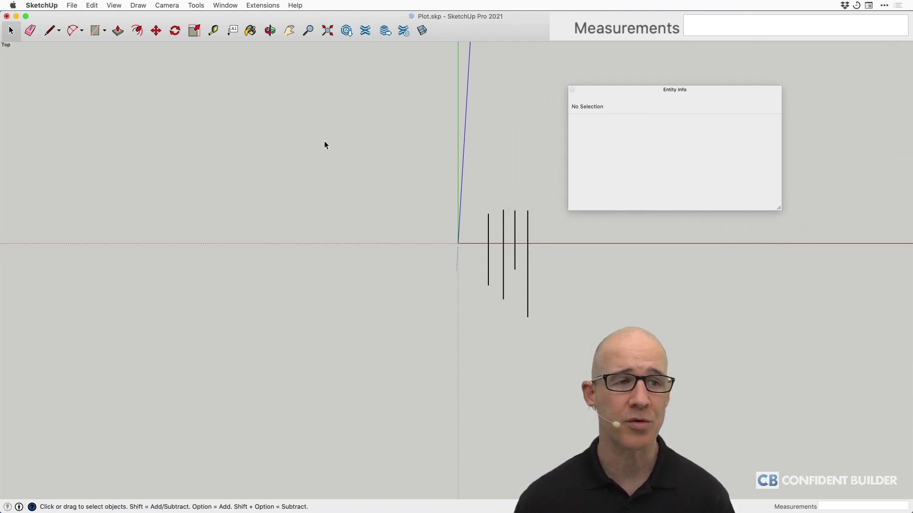
Read the four vertical line lengths: 132.89', 166.24', 109.52' and 197.75'.
click(488, 231)
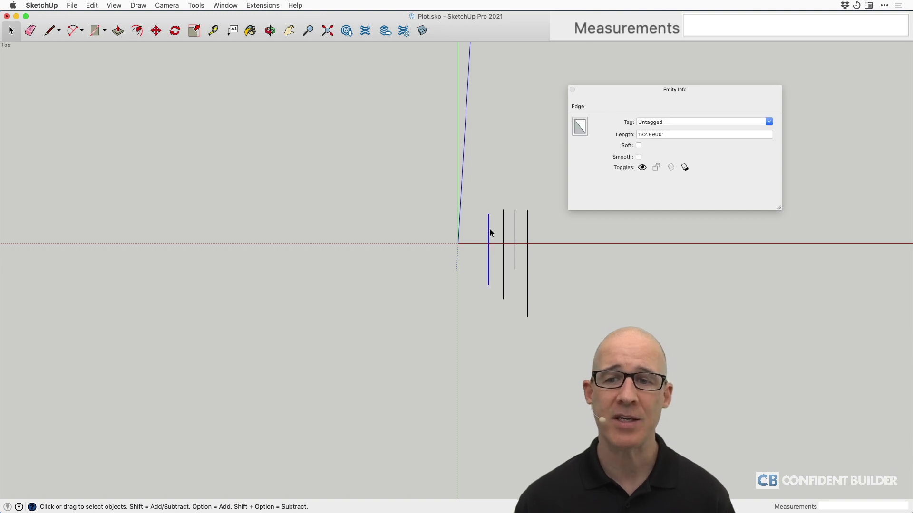
drag(648, 89, 620, 204)
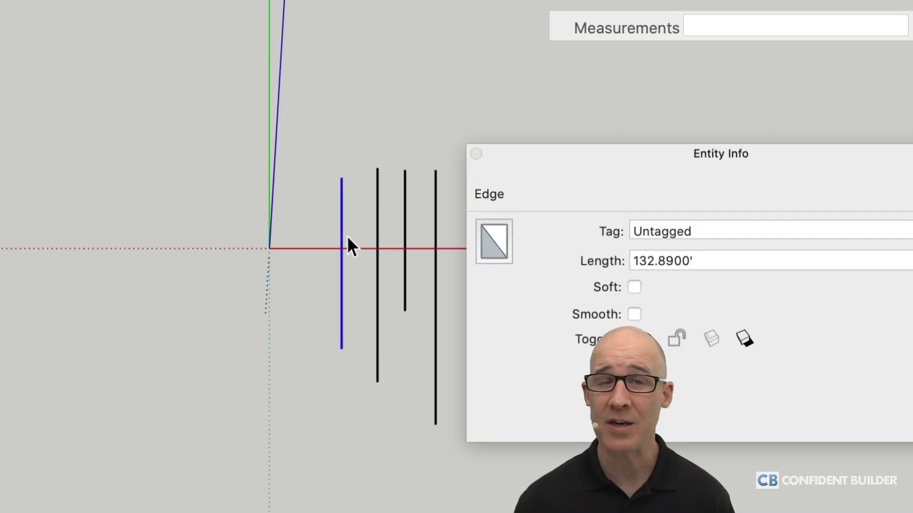
click(377, 222)
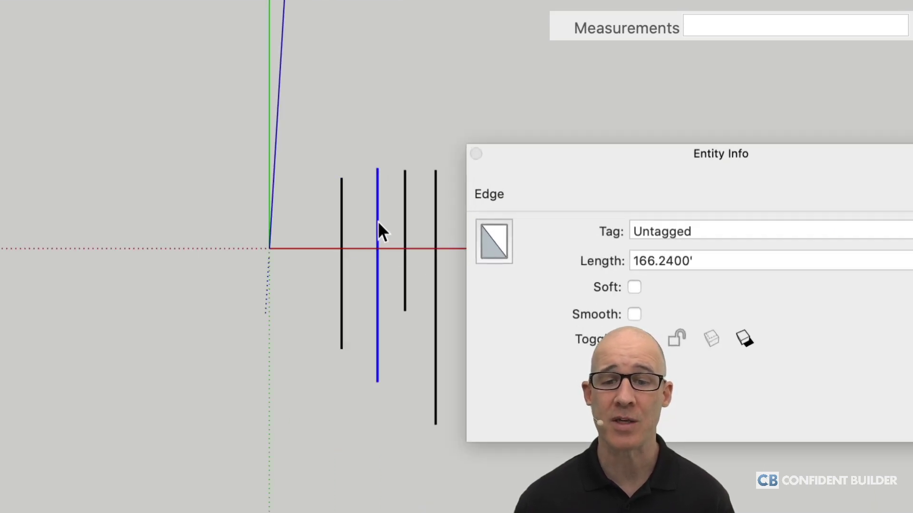
click(404, 219)
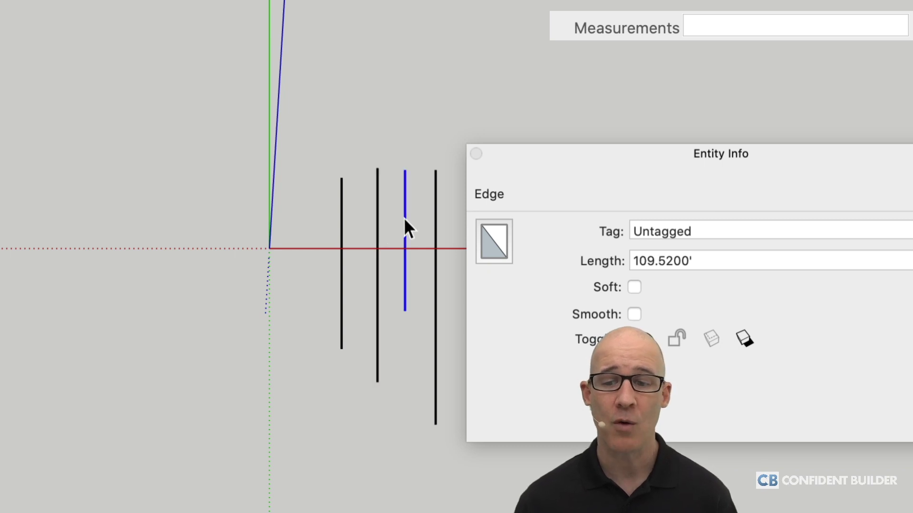
click(435, 220)
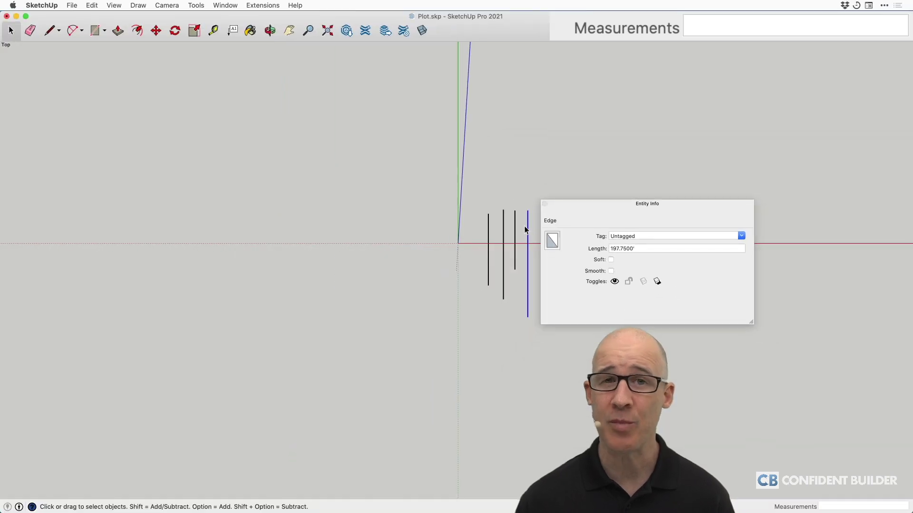
Read the plat's bearings, such as N04°43'39"W 132.89' and N63°29'22"E.
key(super+Tab)
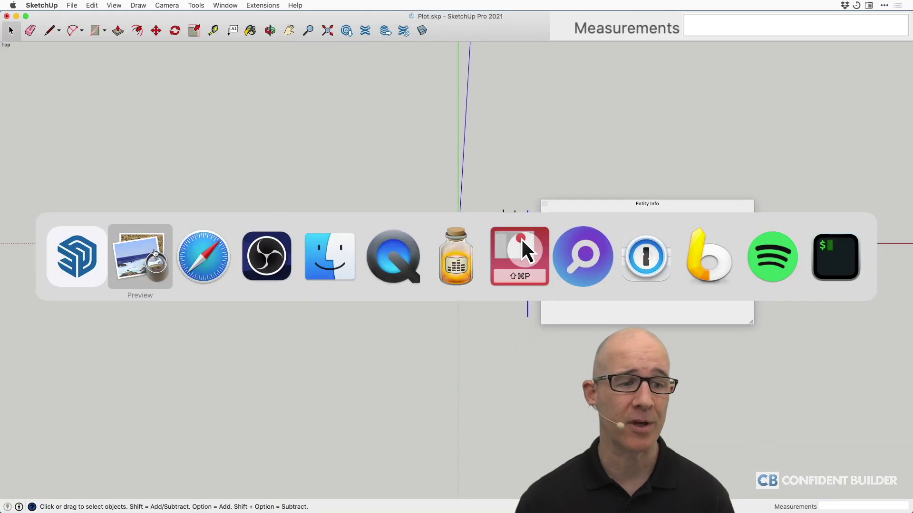
click(155, 253)
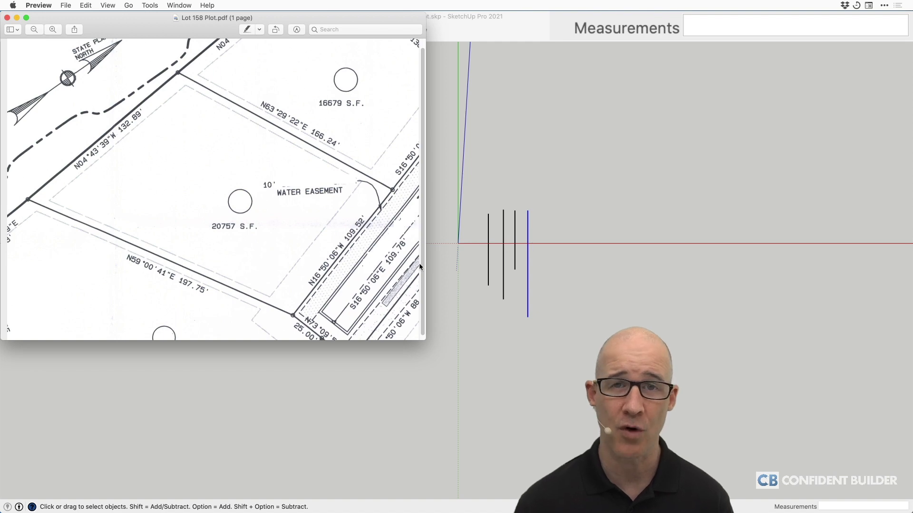
key(super+Tab)
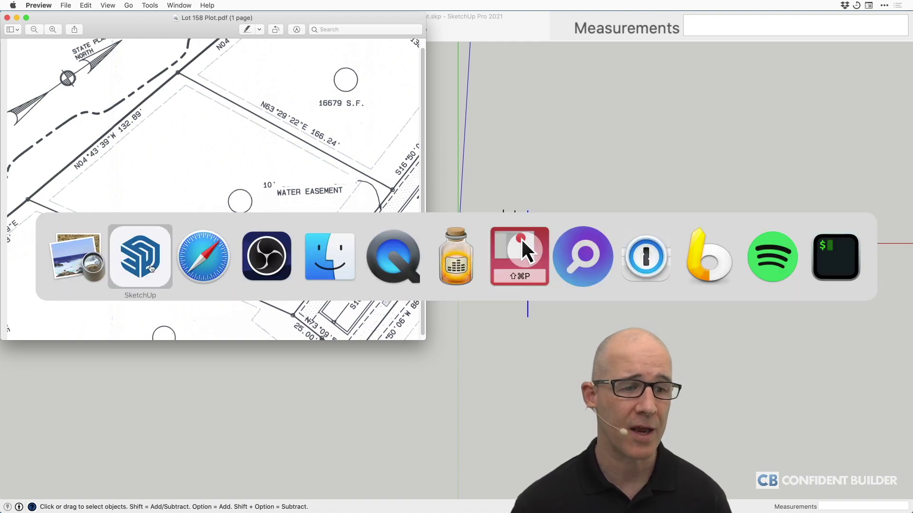
Convert the bearing 4° 43' 39" to decimal degrees in the RapidTables converter.
click(195, 268)
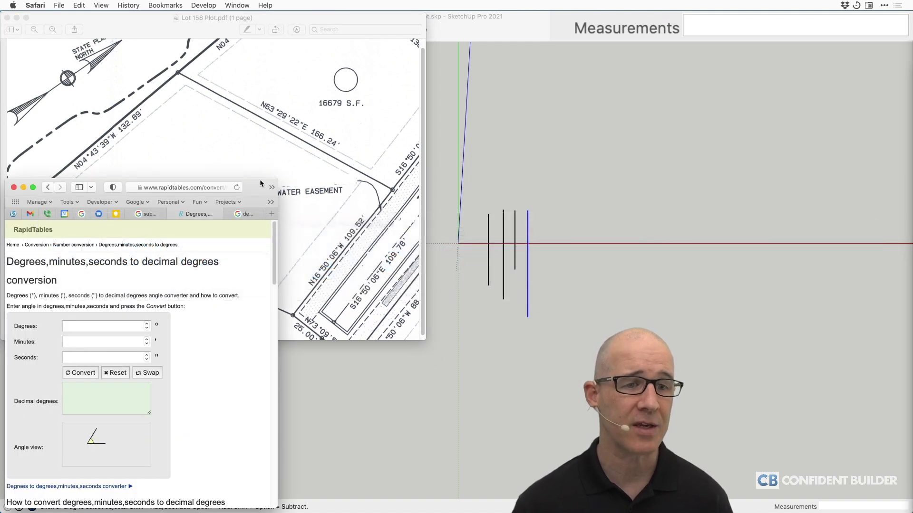
drag(261, 181, 403, 184)
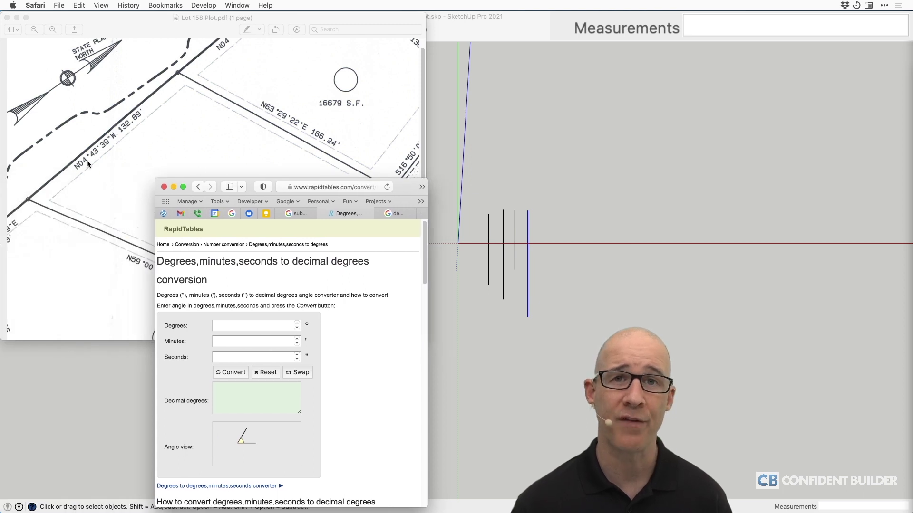
click(227, 326)
text(4)
click(226, 342)
text(43)
click(230, 356)
text(39)
click(238, 373)
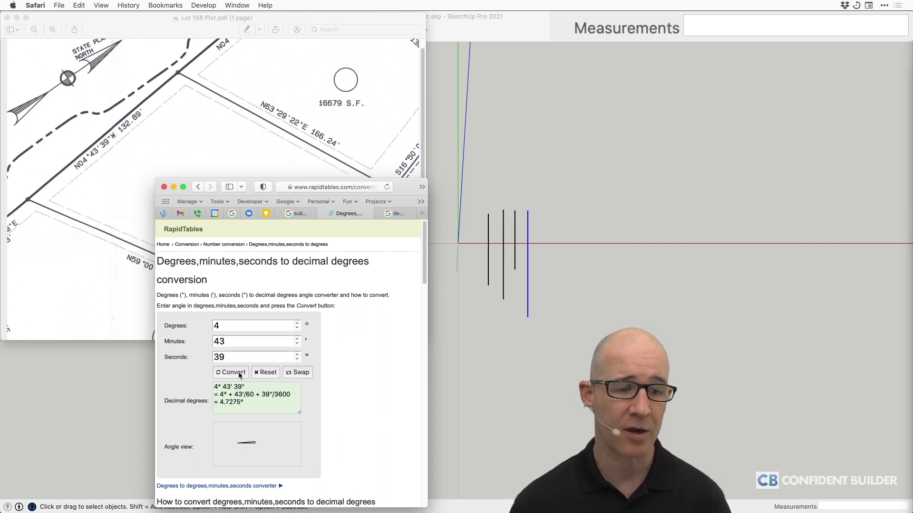
Select the 4.7275 decimal-degree result and move the converter window down and left.
drag(399, 184, 373, 134)
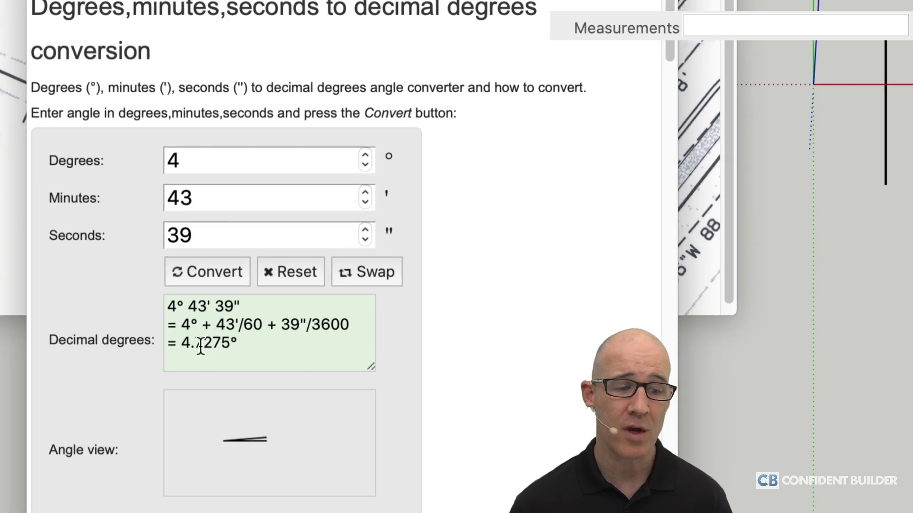
drag(181, 343, 234, 344)
key(super+c)
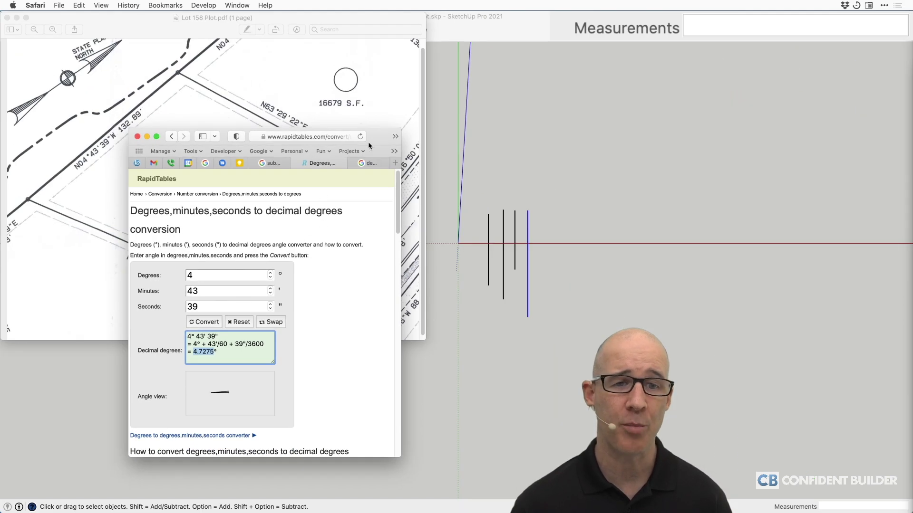
drag(368, 141, 289, 198)
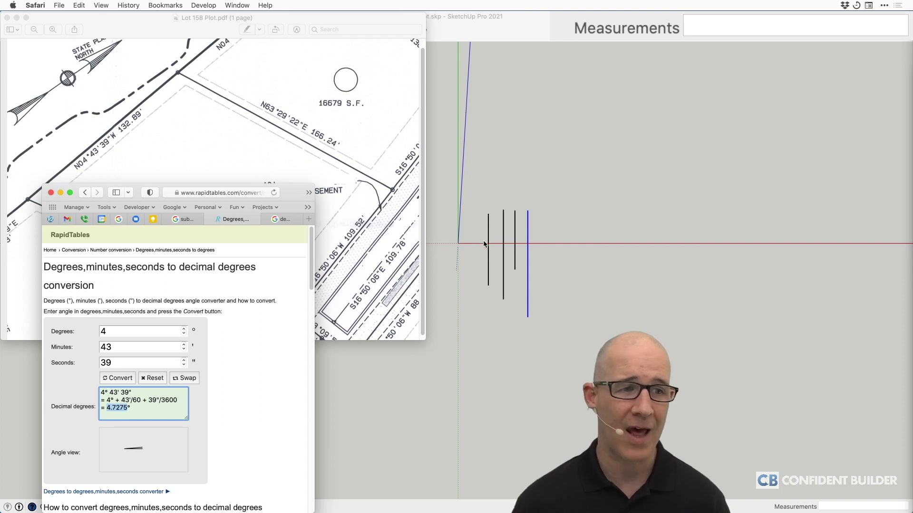
Move the three right-hand survey lines about 292.97' right, then select the 132.89' line.
click(489, 259)
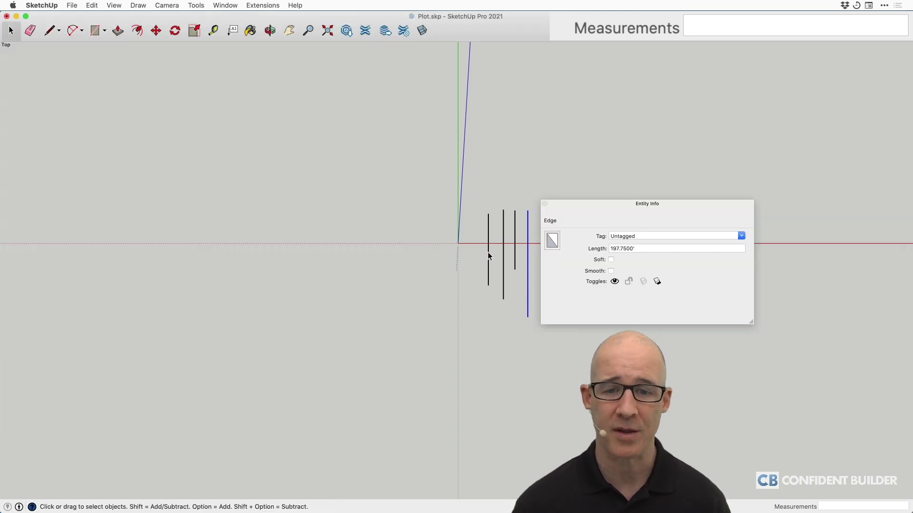
drag(548, 206, 746, 225)
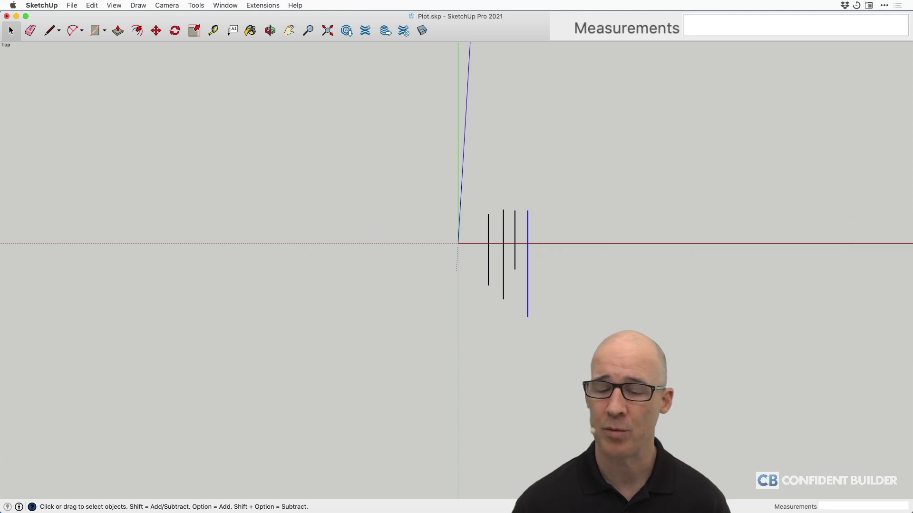
scroll(525, 256, up, 3)
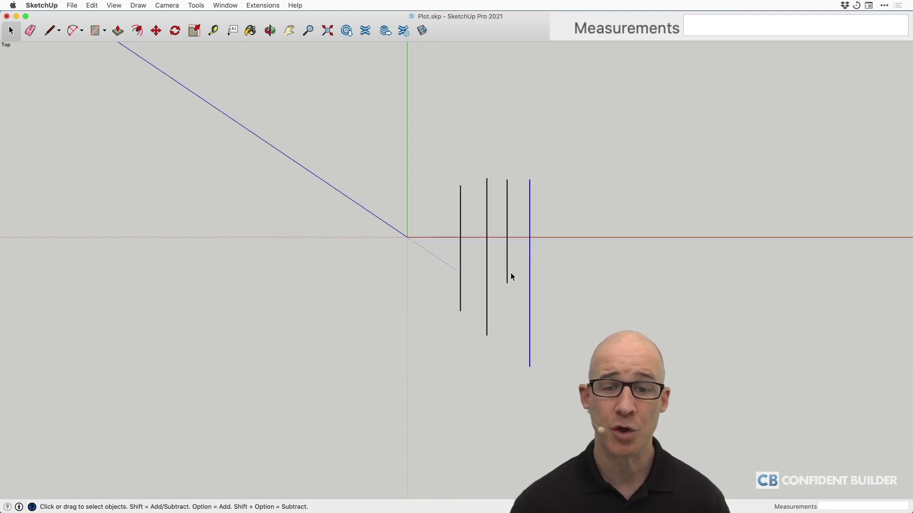
drag(572, 148, 479, 446)
key(m)
click(486, 179)
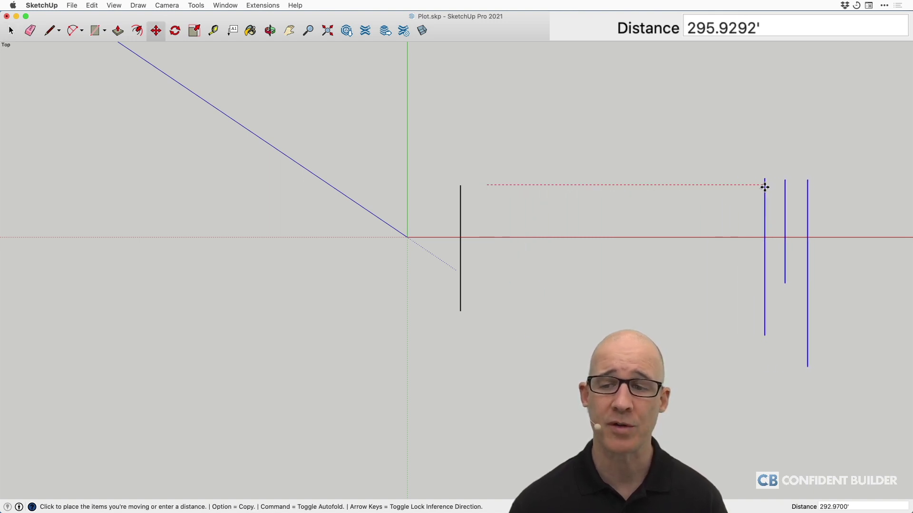
click(764, 180)
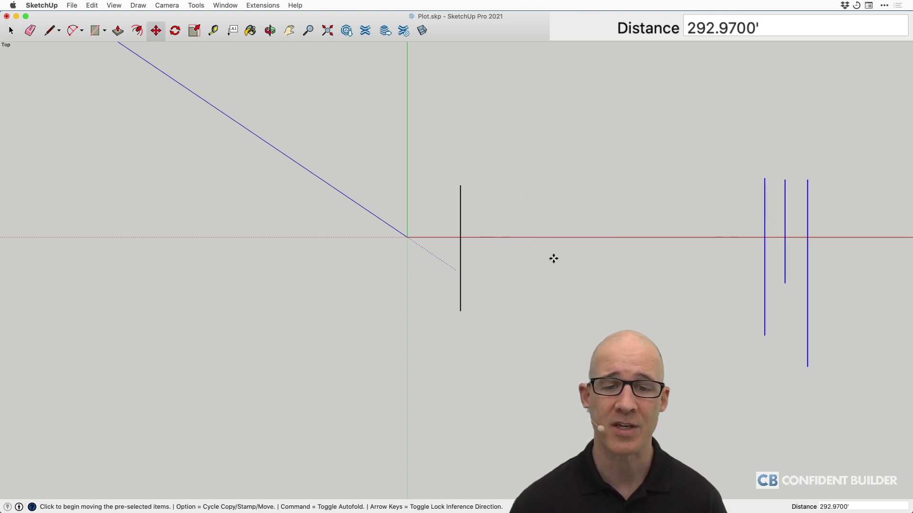
key(space)
click(460, 256)
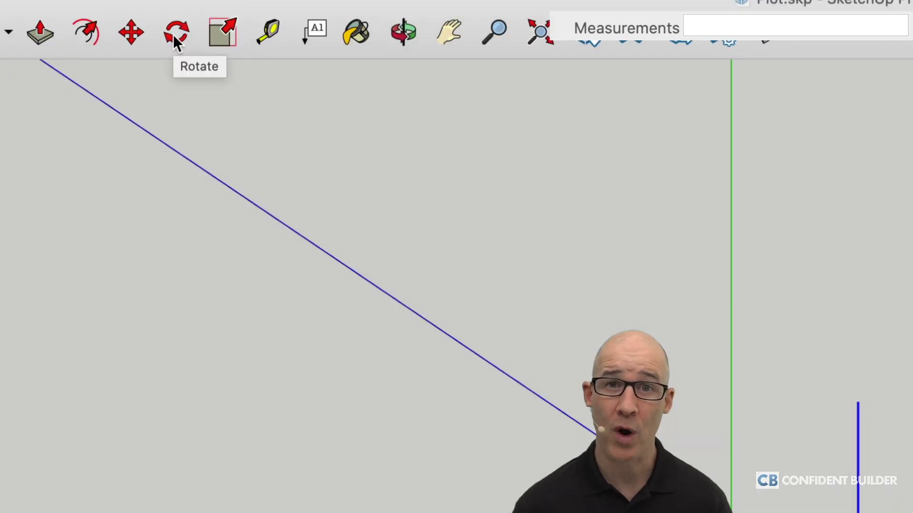
key(q)
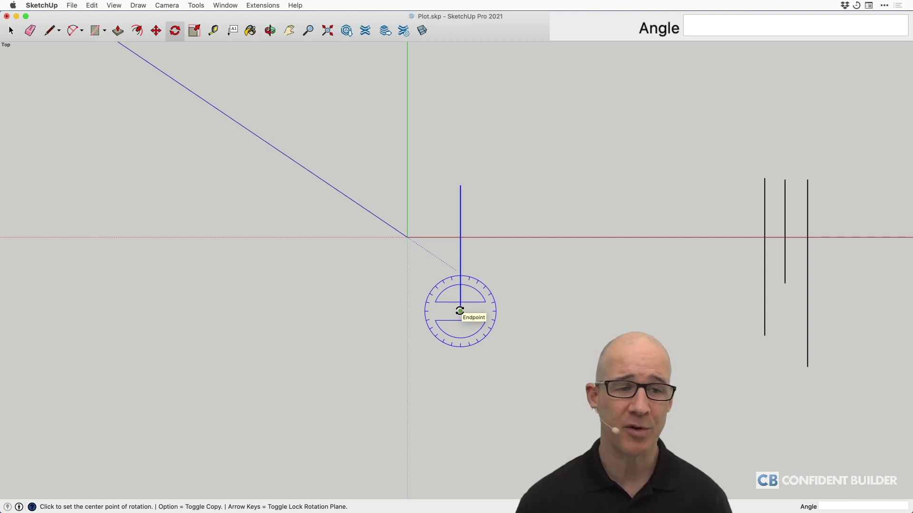
key(super+Tab)
key(super+Tab)
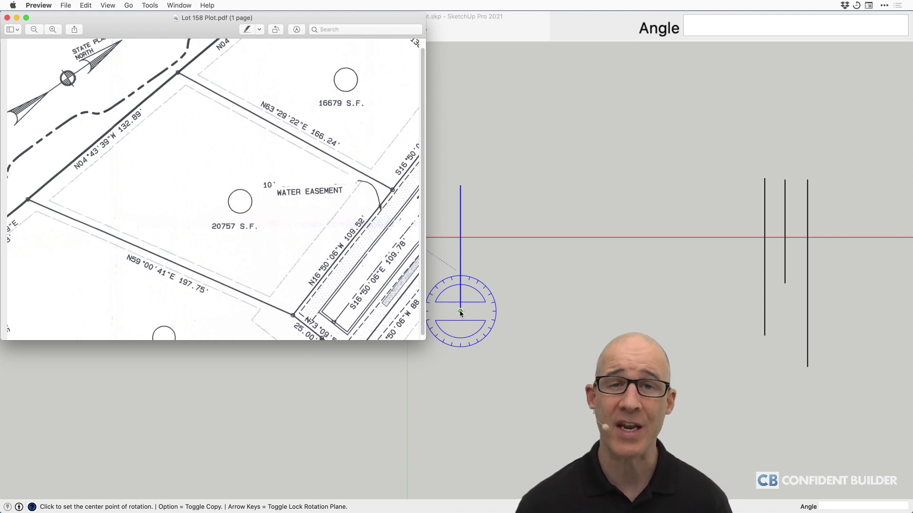
key(super+Tab)
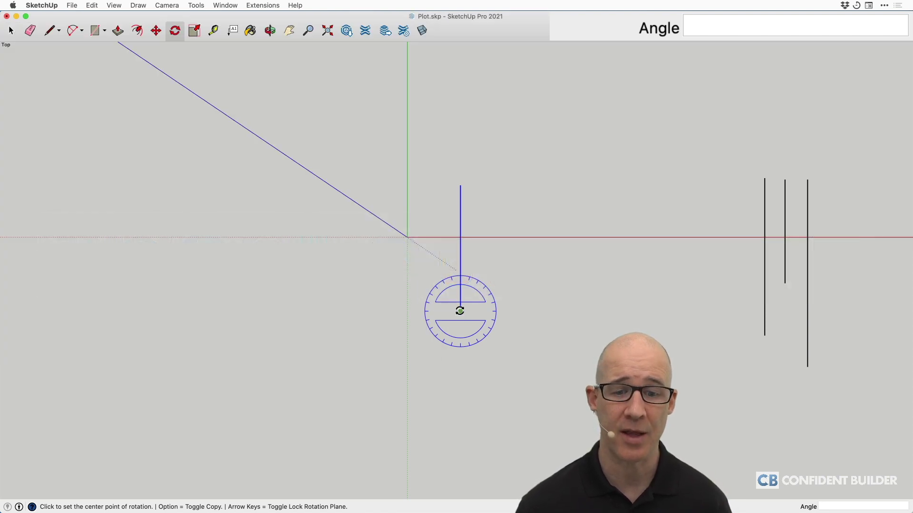
click(460, 312)
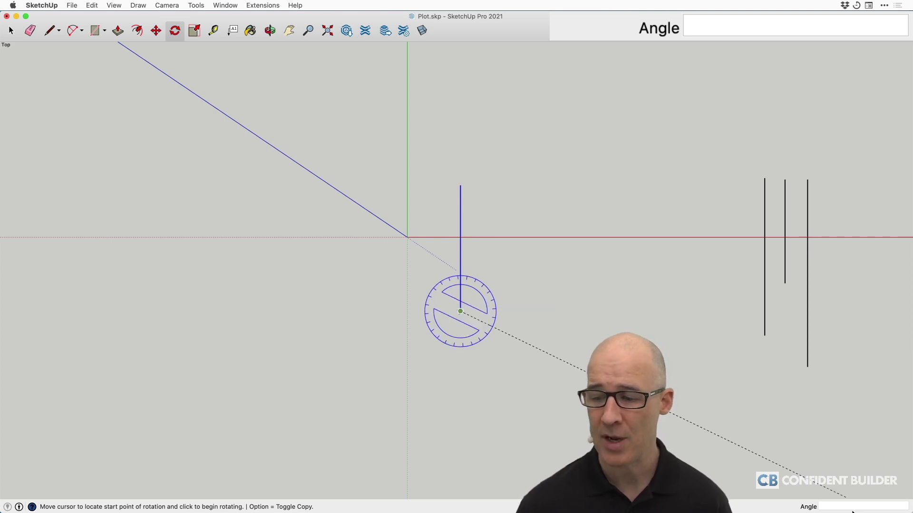
click(458, 213)
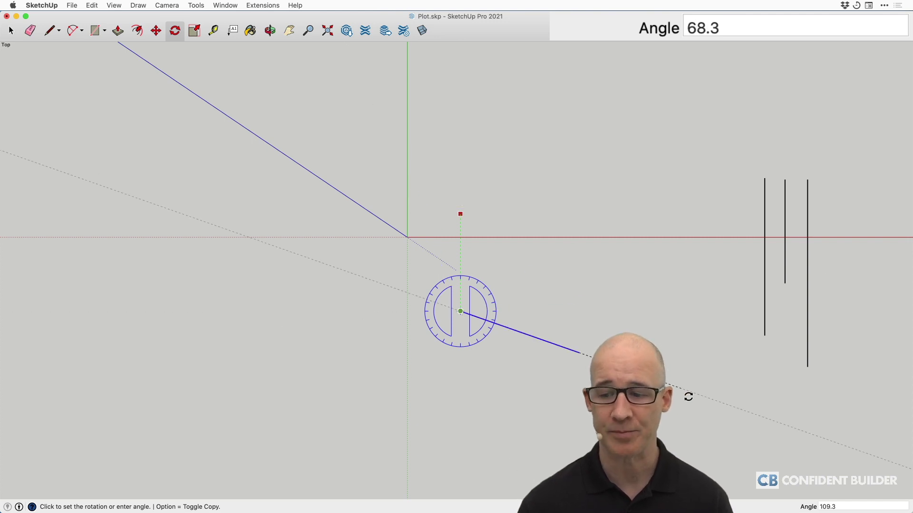
click(844, 507)
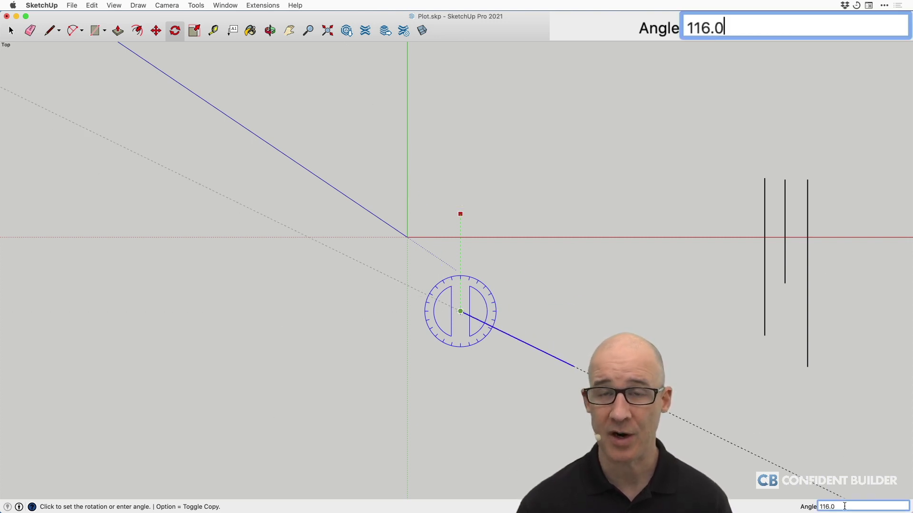
drag(844, 507, 817, 506)
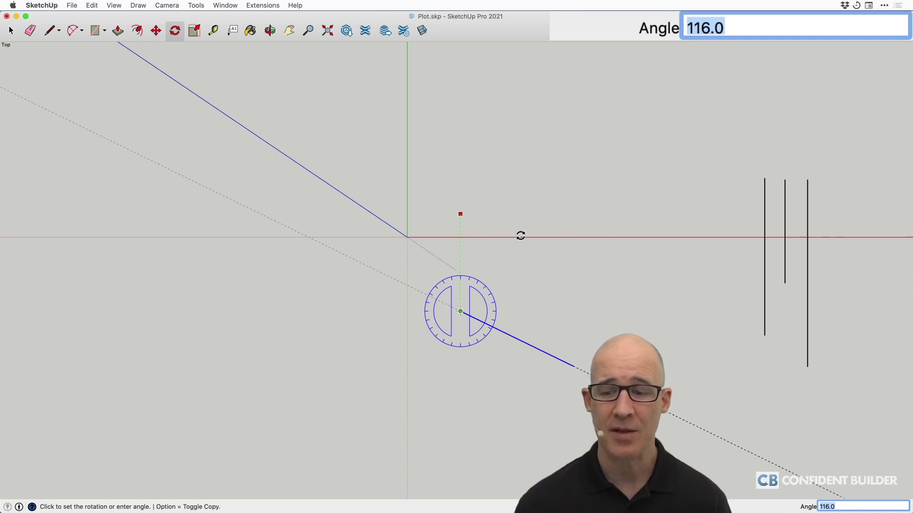
key(Escape)
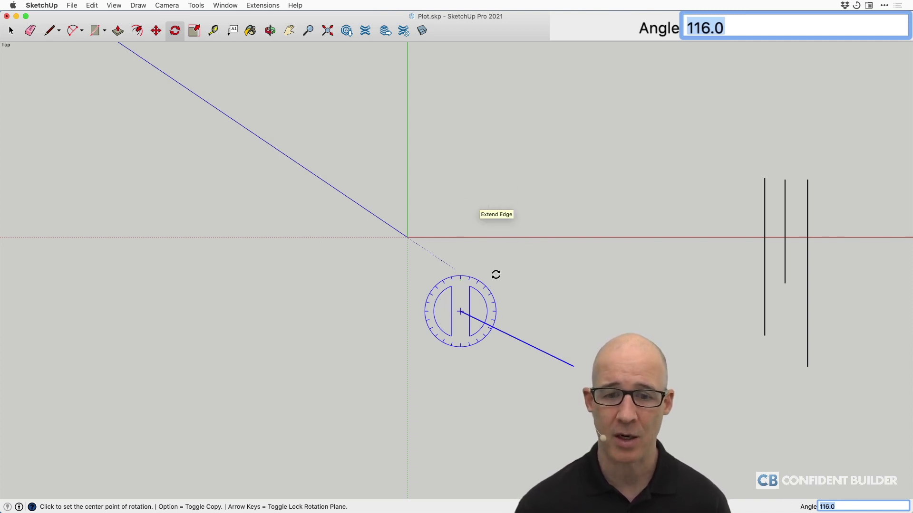
key(super+z)
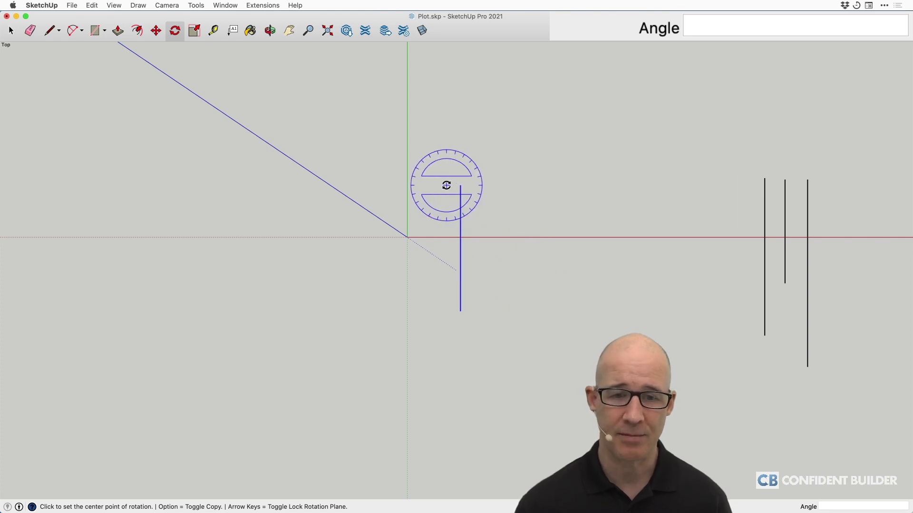
click(461, 311)
click(459, 196)
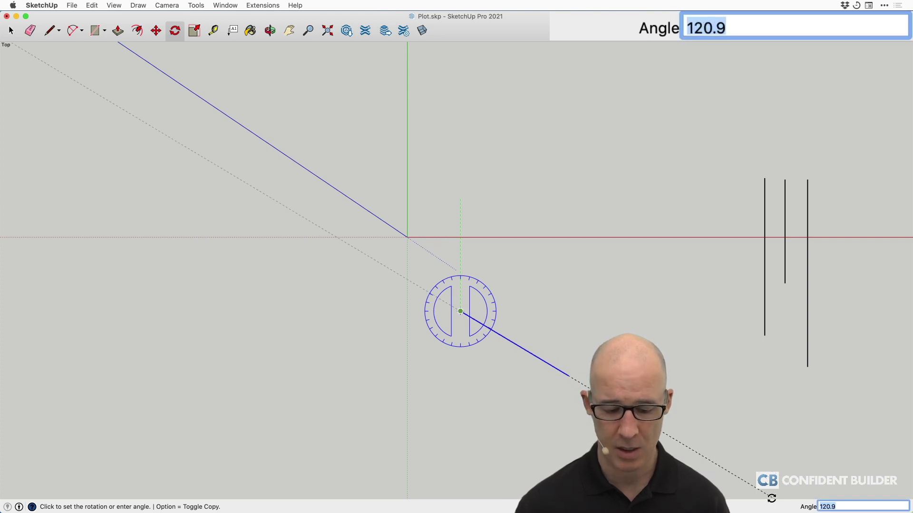
key(super+v)
key(Return)
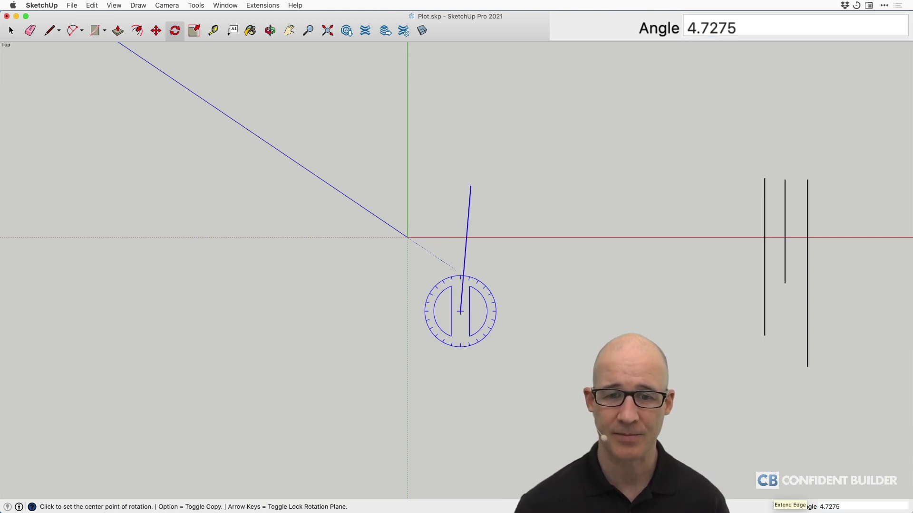
key(super+z)
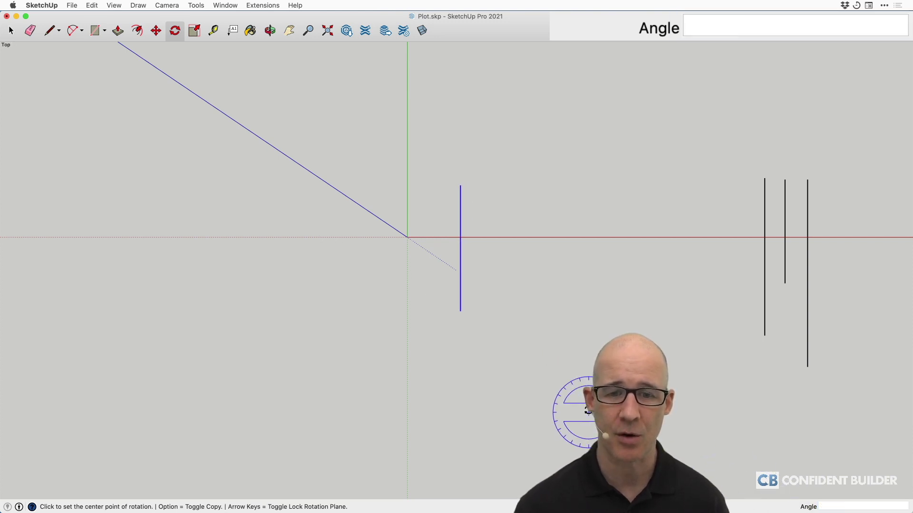
Rotate the 132.89' line 4.7275° about its base so it leans slightly west.
click(460, 310)
click(460, 186)
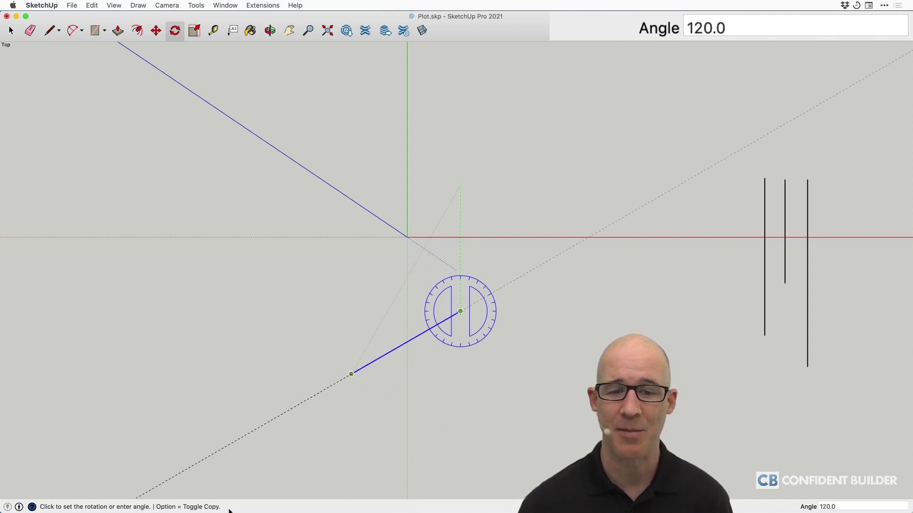
double_click(850, 506)
key(super+v)
key(Return)
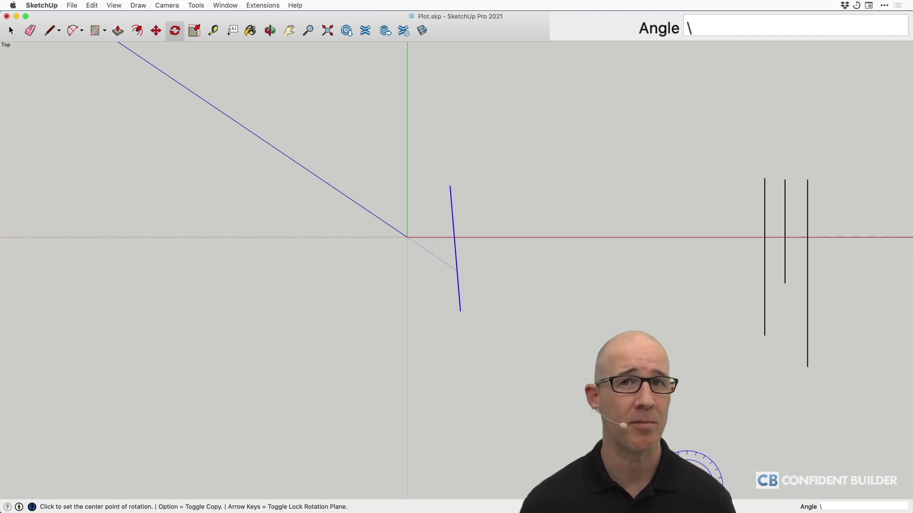
key(space)
Select the next vertical survey line and check its bearing on the plat.
click(764, 214)
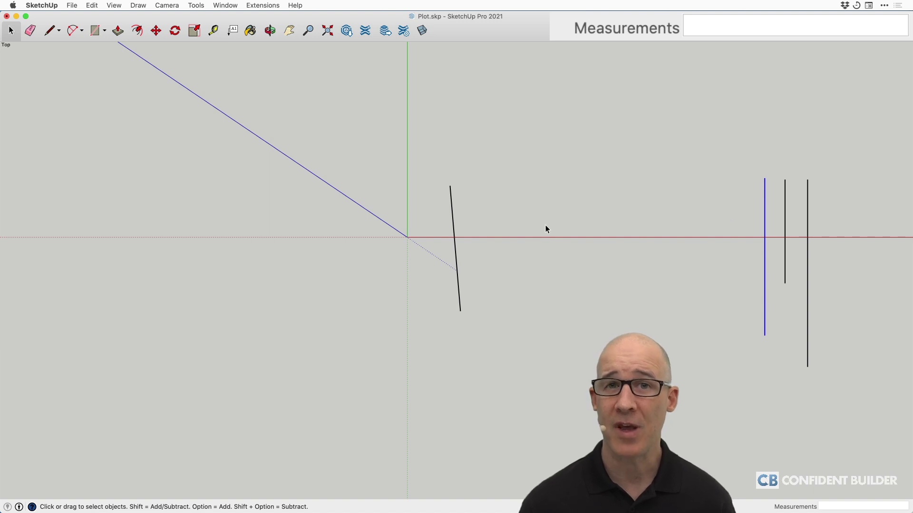
key(super+Tab)
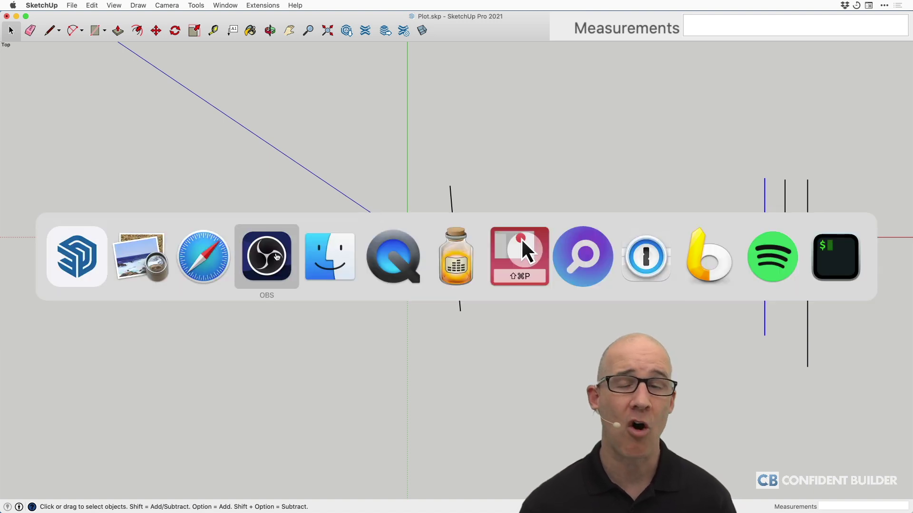
click(142, 258)
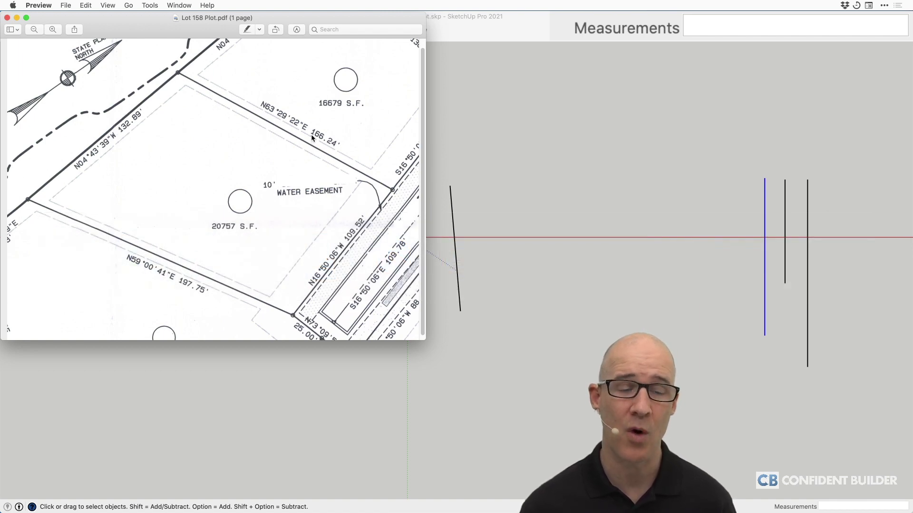
Convert 63° 29' 22" to 63.48944 decimal degrees and copy the result.
key(super+Tab)
key(super+Tab)
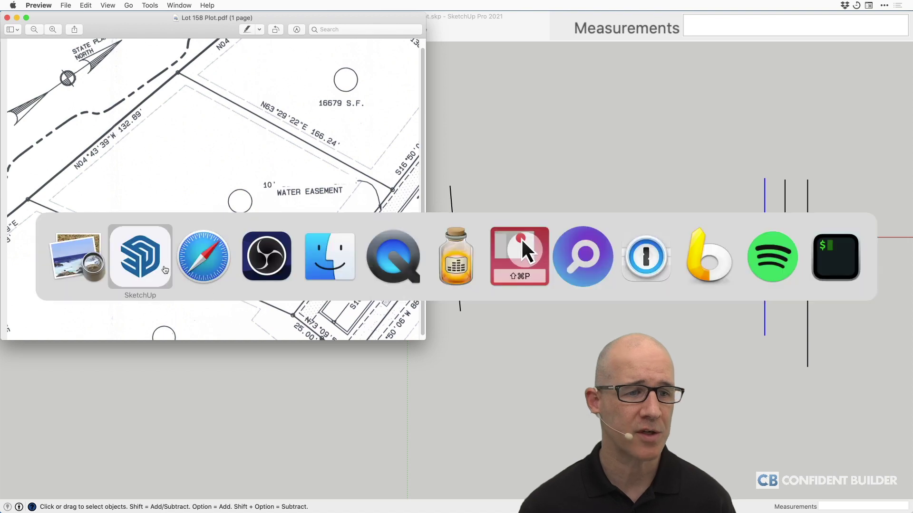
double_click(122, 335)
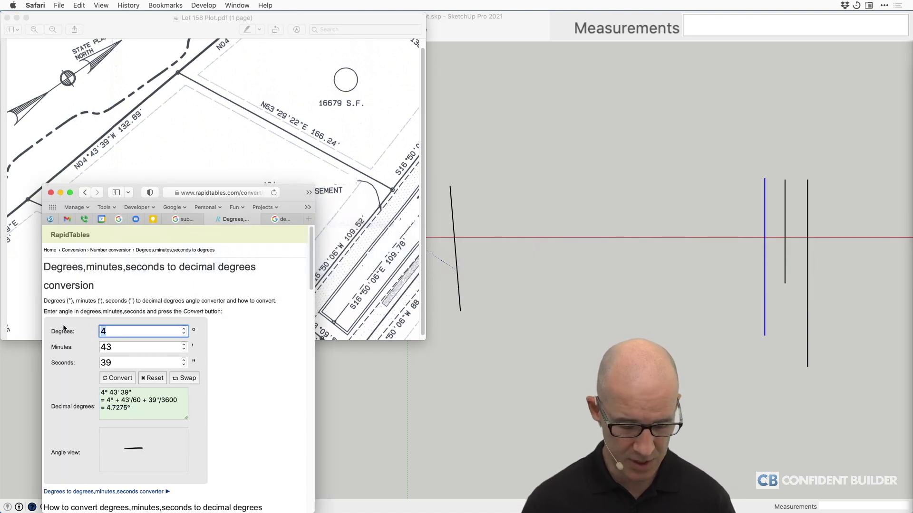
text(63)
key(Tab)
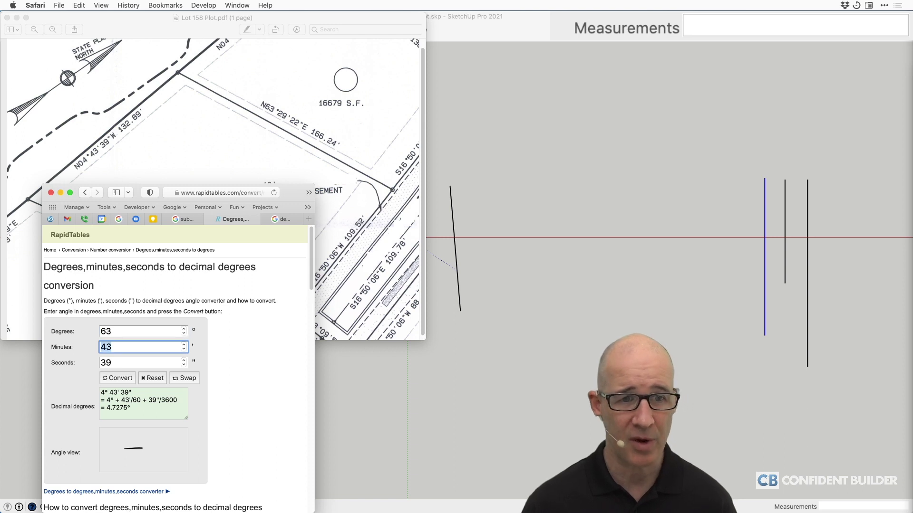
text(29)
key(Tab)
text(22)
click(114, 378)
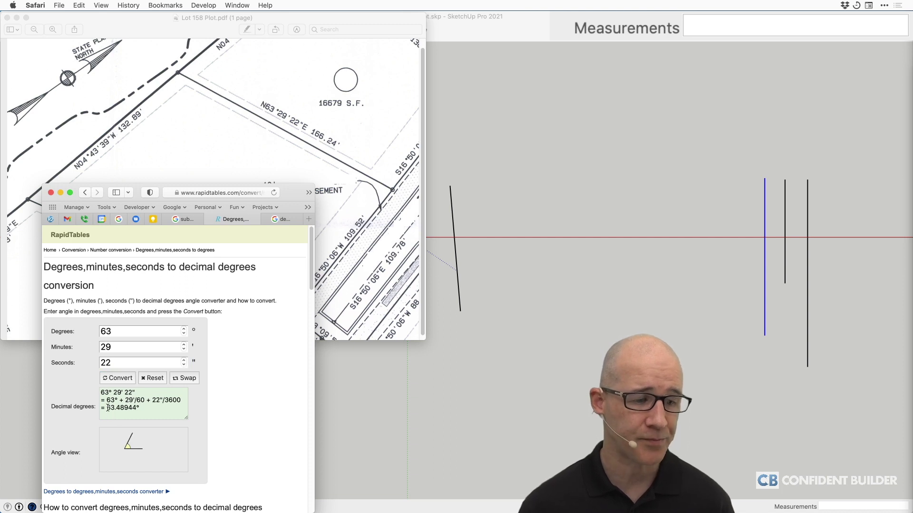
drag(106, 408, 139, 409)
key(super+c)
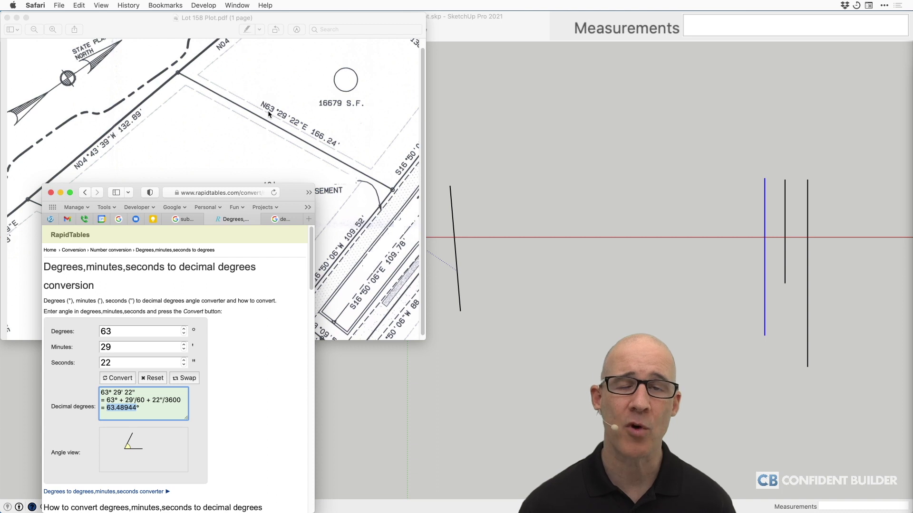
Move the selected vertical survey line further left.
click(683, 169)
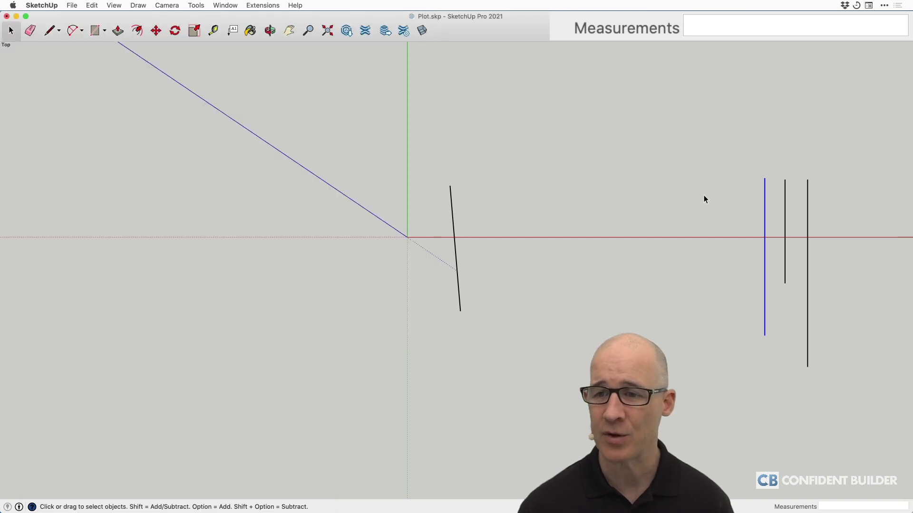
key(m)
click(765, 335)
click(585, 307)
Rotate that line 63.48944° about its base to match the N63°29'22"E bearing.
key(q)
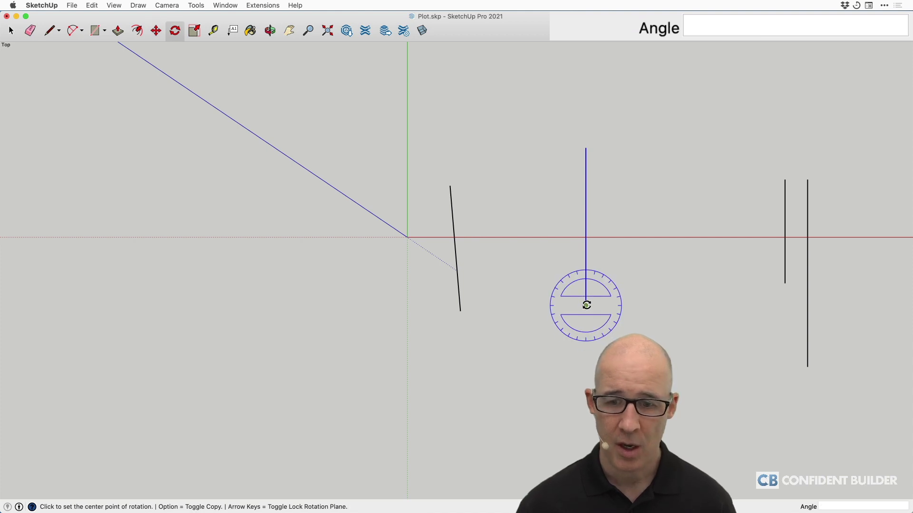
click(586, 305)
click(586, 190)
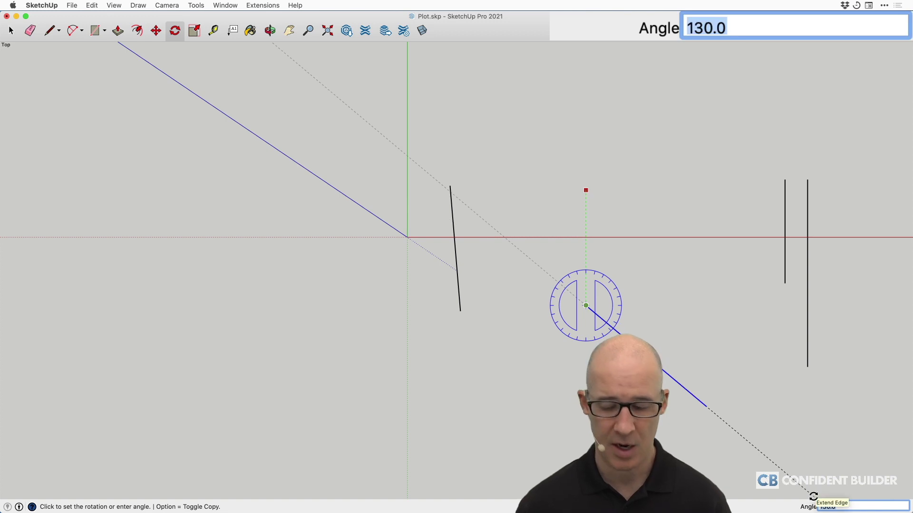
key(super+v)
key(Return)
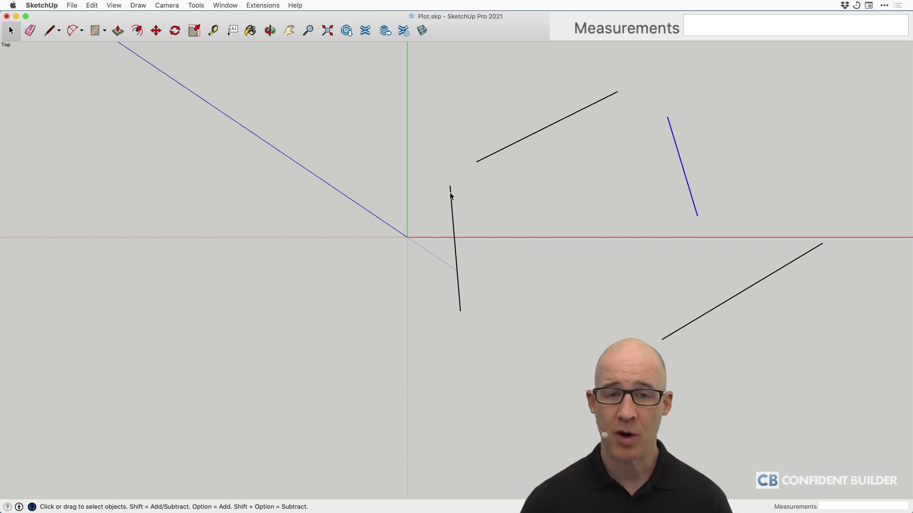
Move the near-vertical survey line further right, undoing an accidental endpoint move.
key(m)
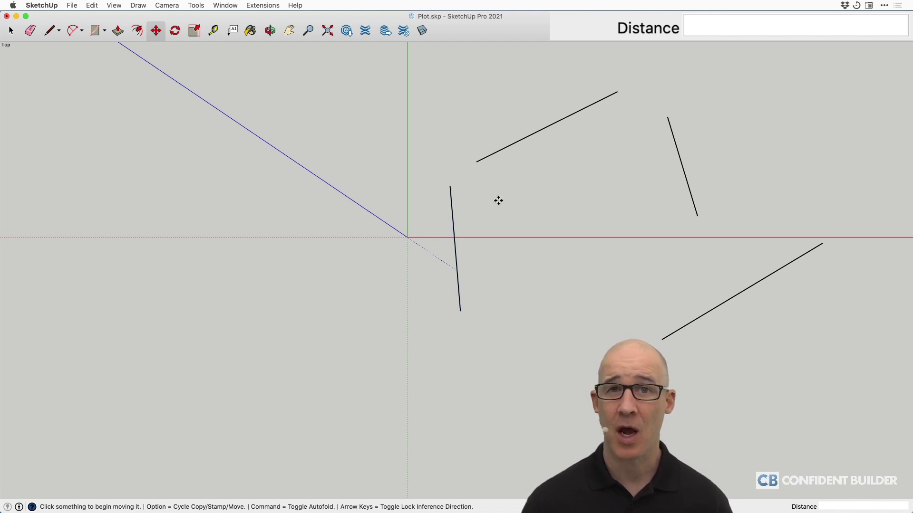
key(space)
click(452, 213)
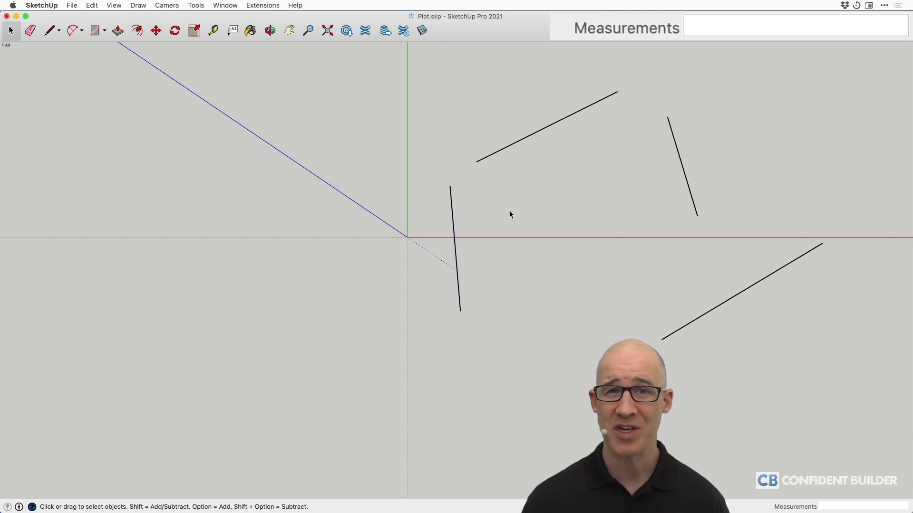
key(m)
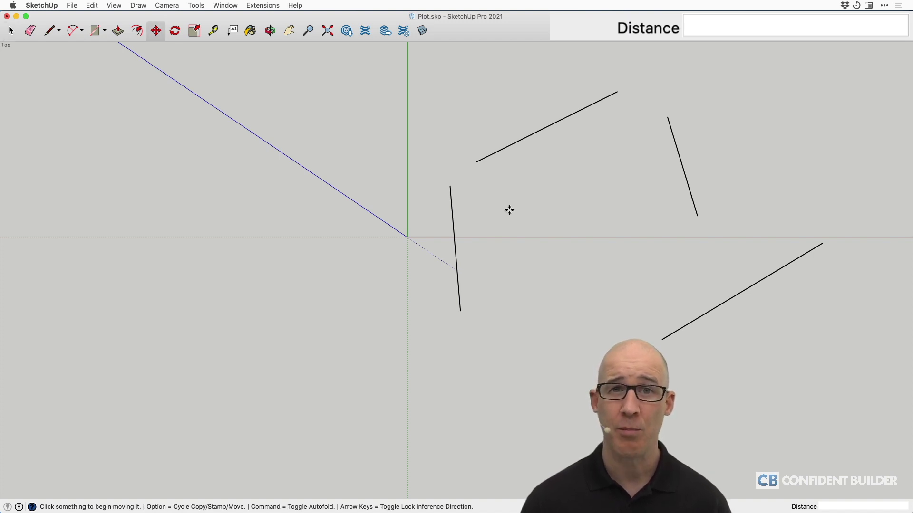
click(450, 185)
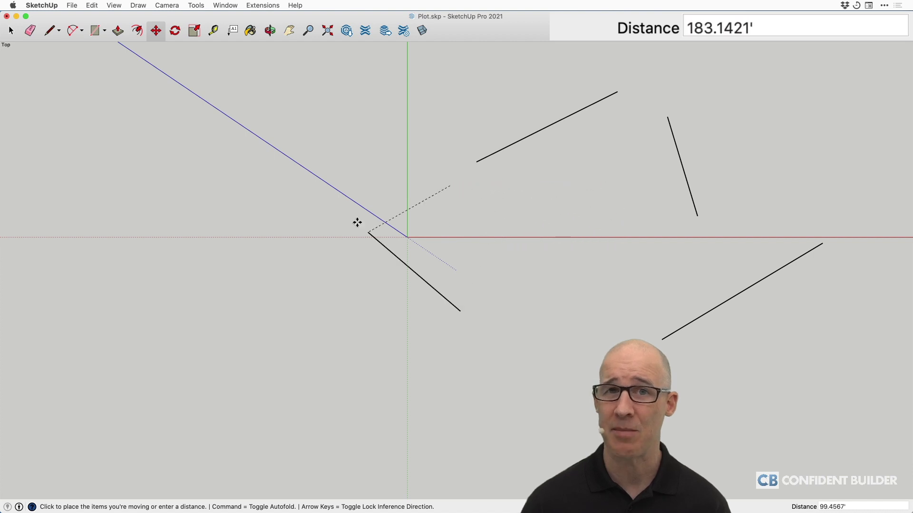
click(556, 214)
key(super+z)
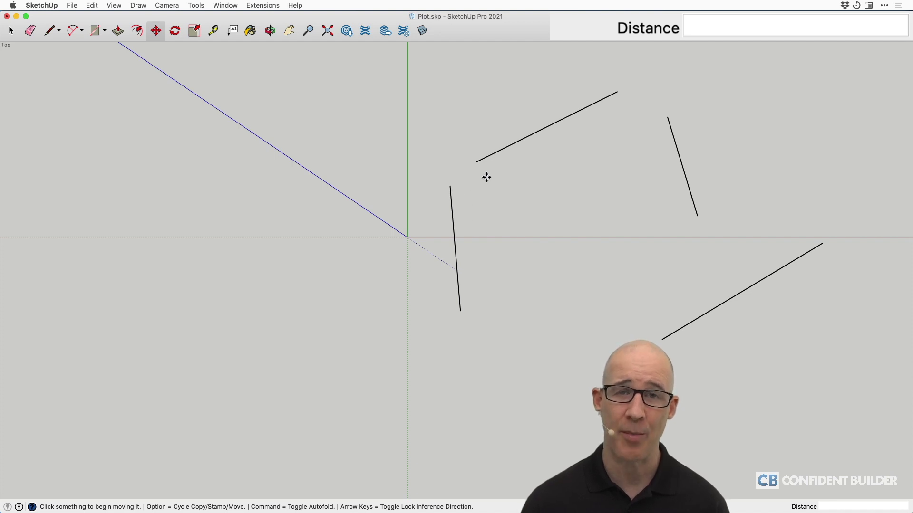
click(452, 219)
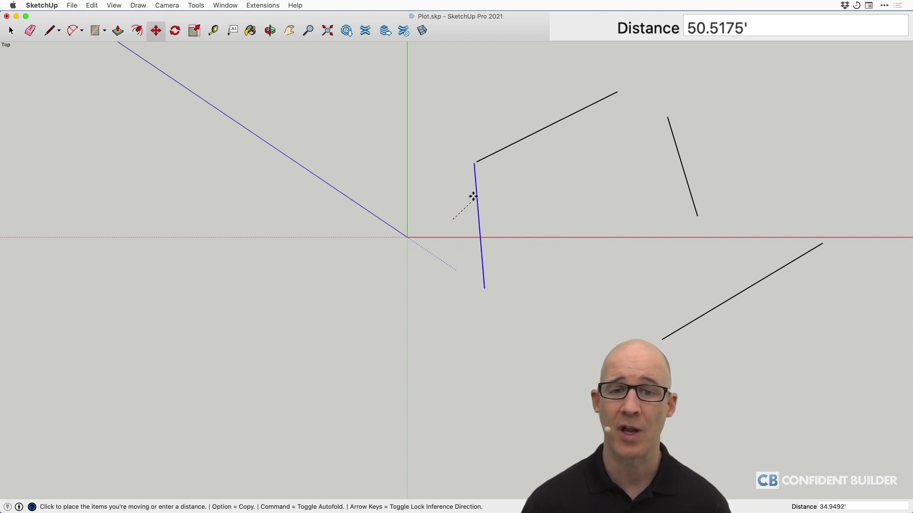
scroll(482, 185, up, 4)
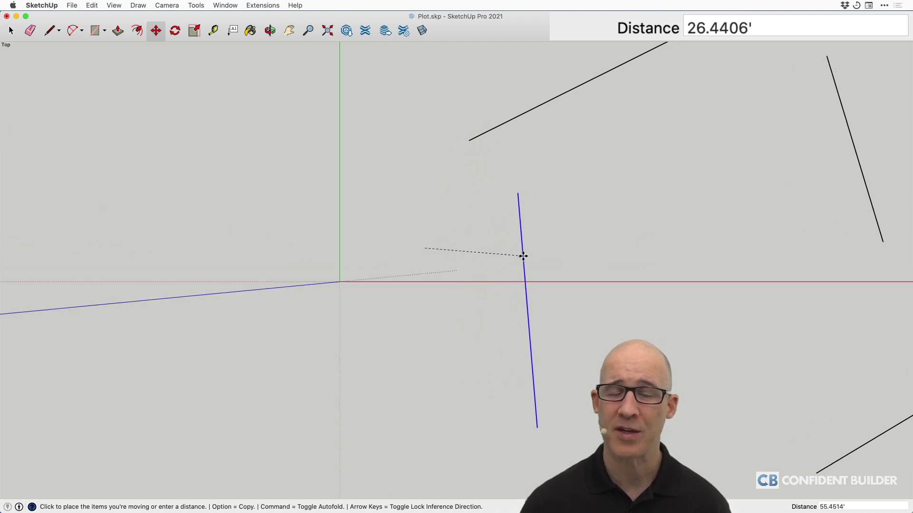
click(523, 254)
key(space)
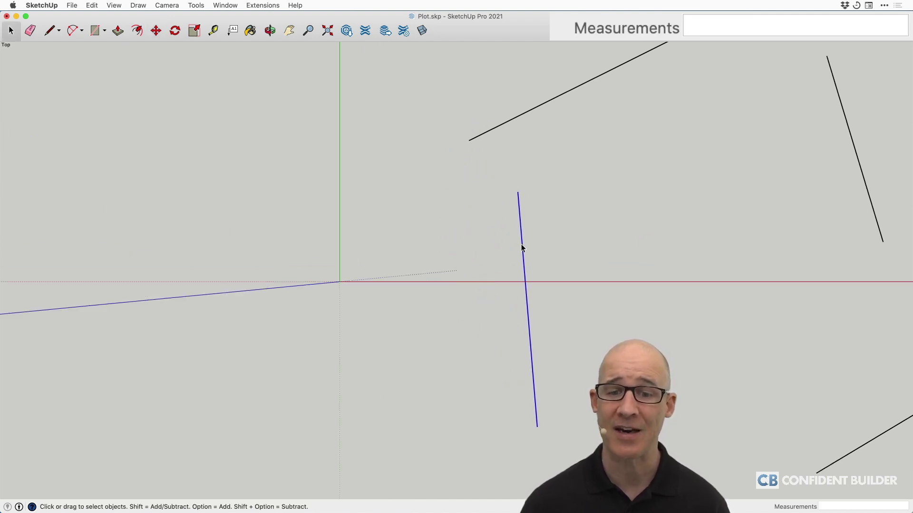
Join the near-vertical line's top endpoint to the slanted line's end.
key(m)
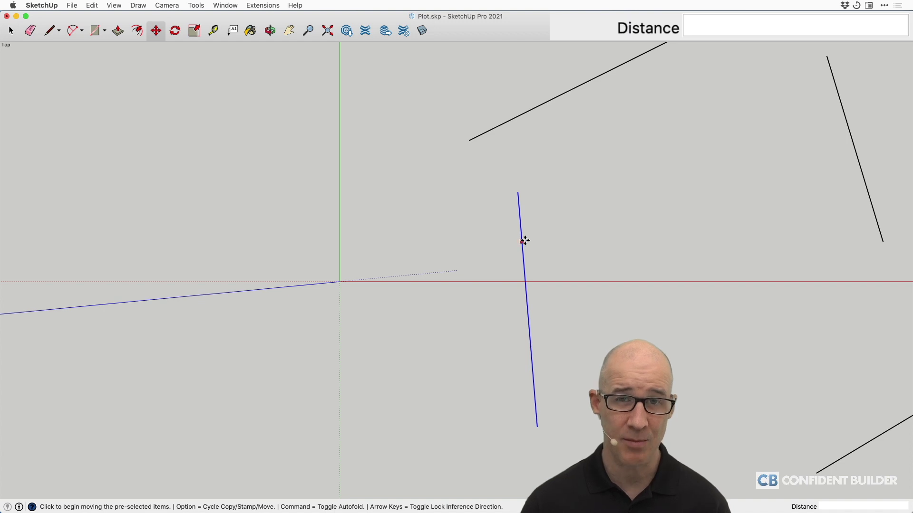
click(518, 192)
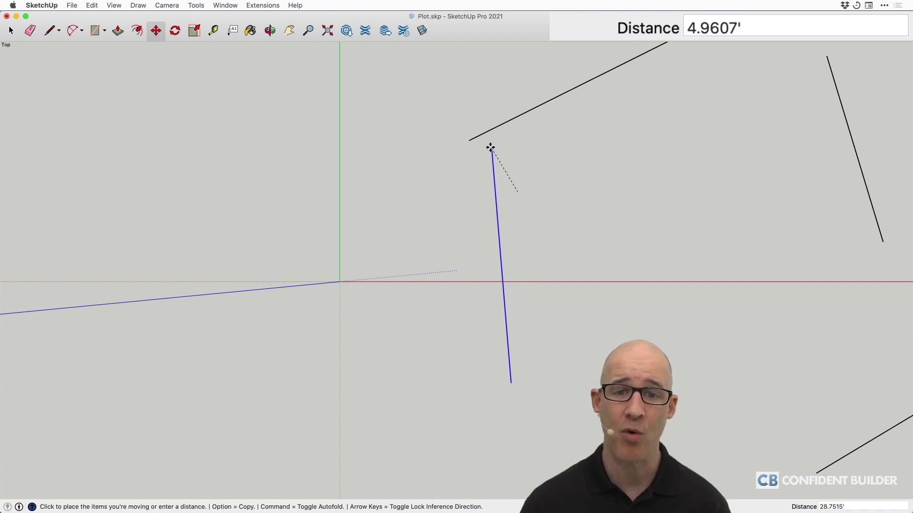
click(470, 140)
scroll(571, 182, down, 2)
Snap the blue line's upper end onto the black edges' corner.
key(space)
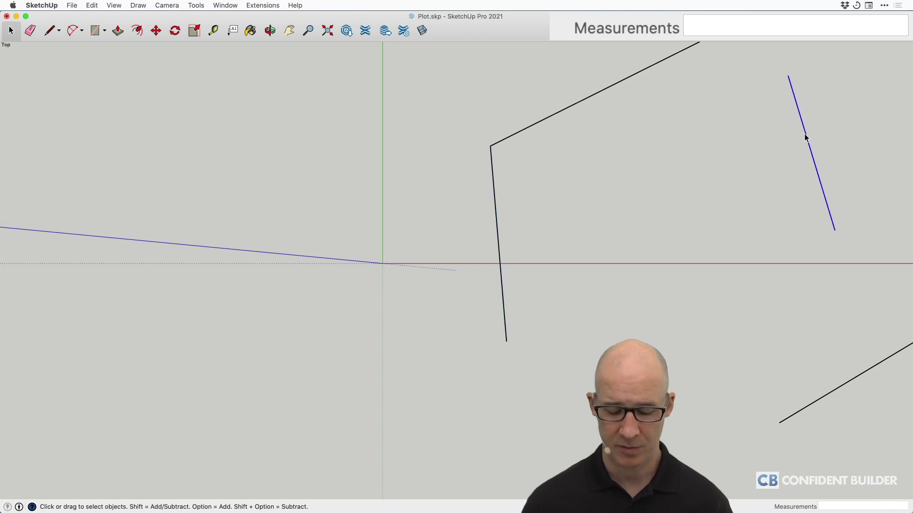
key(m)
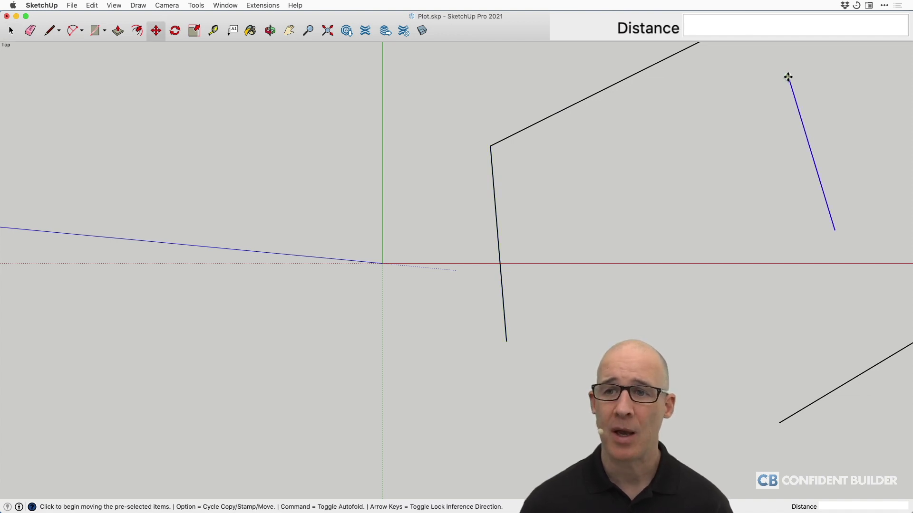
scroll(722, 92, down, 2)
click(770, 80)
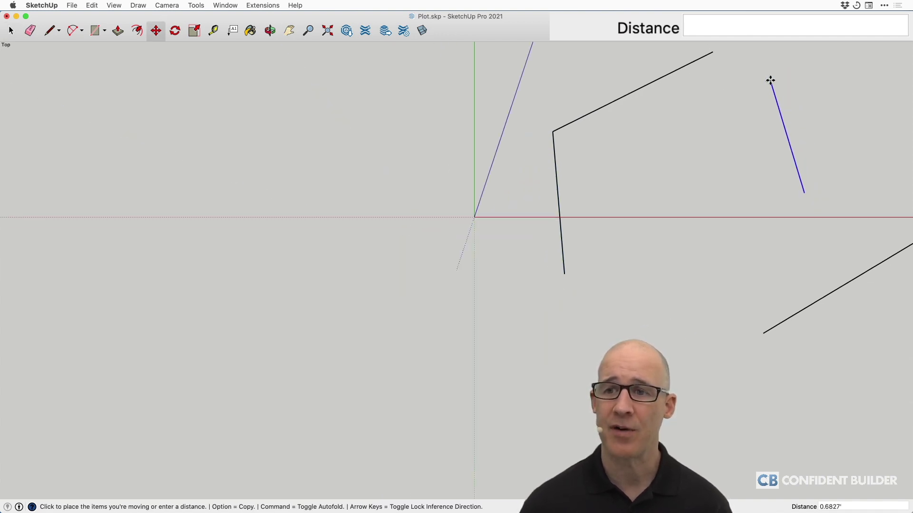
click(713, 53)
Select the three black boundary edges and move them into their final position.
key(space)
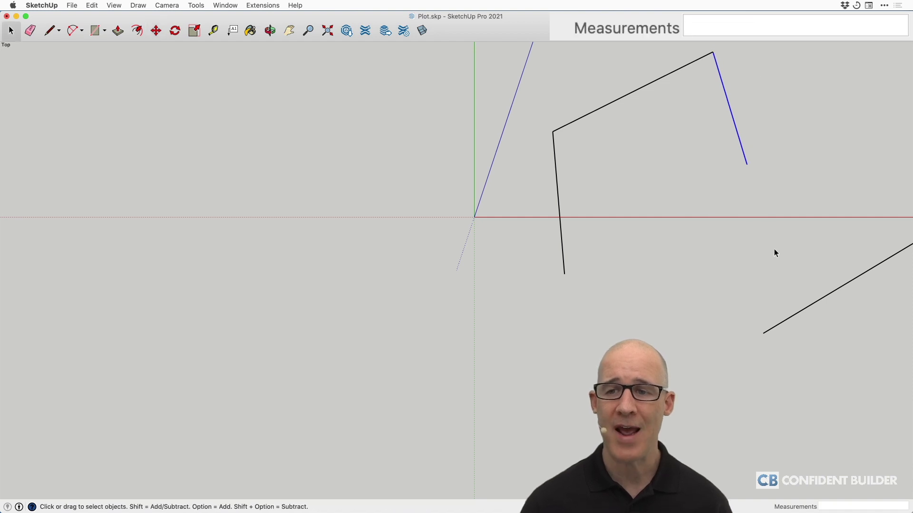
drag(509, 59, 782, 197)
drag(827, 144, 510, 101)
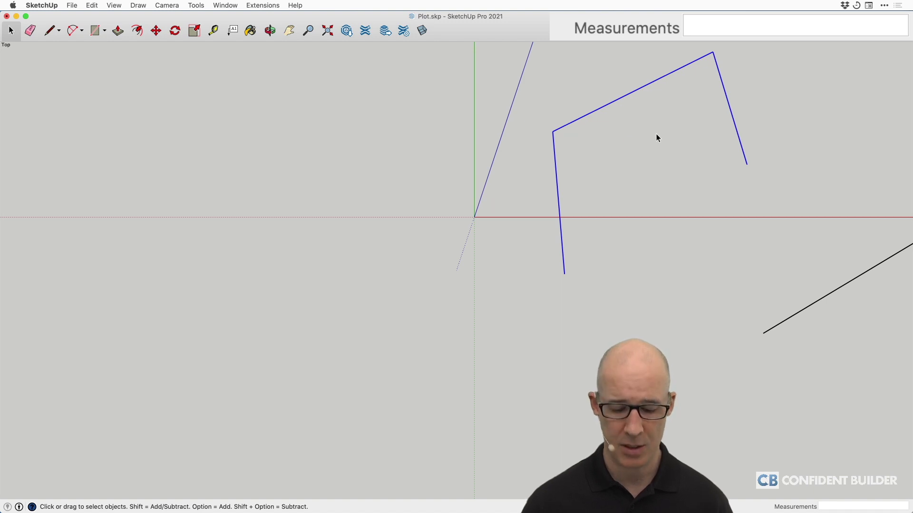
key(m)
click(713, 54)
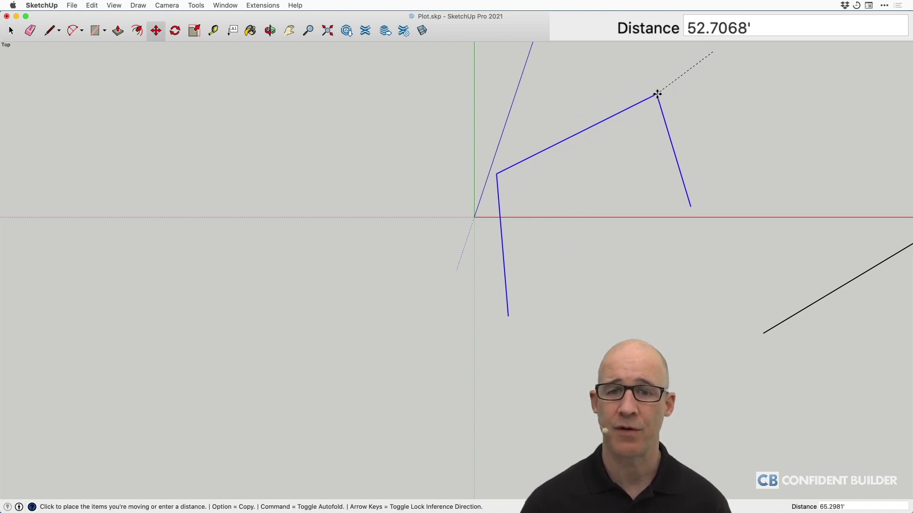
click(665, 94)
scroll(669, 109, down, 2)
shift+middle_drag(669, 109, 544, 196)
scroll(537, 202, up, 3)
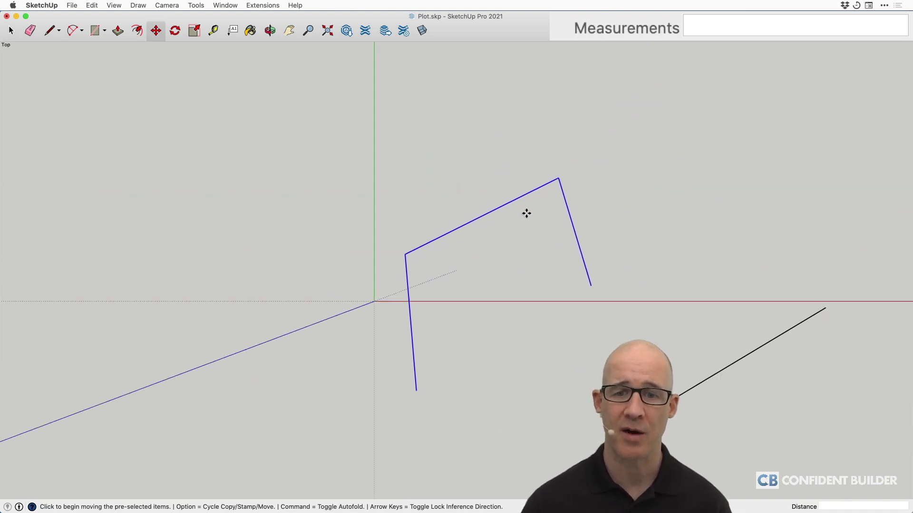
click(565, 173)
click(584, 117)
Draw the closing edge between the two open ends to form the lot face.
key(l)
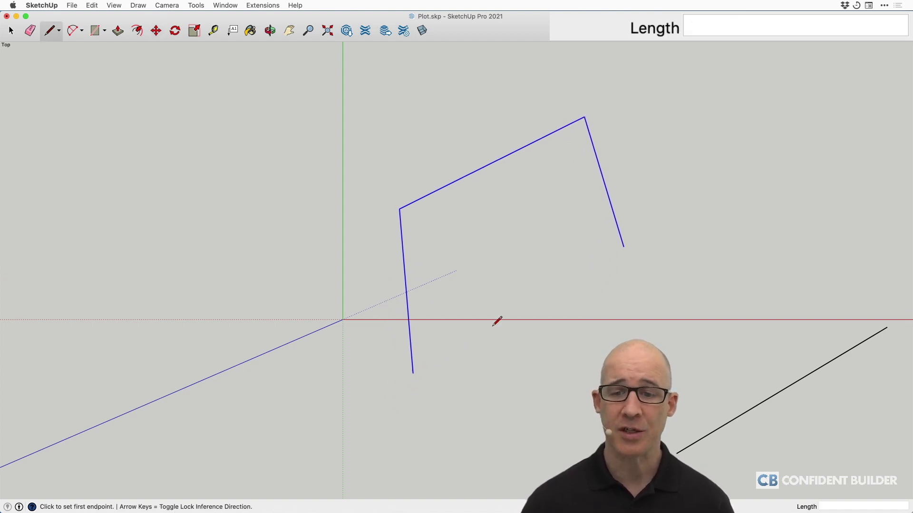
click(624, 247)
click(413, 373)
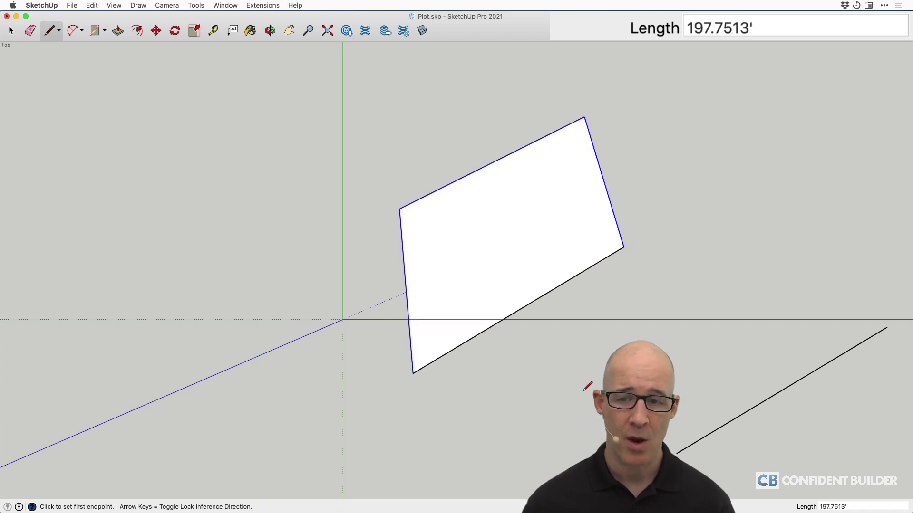
key(space)
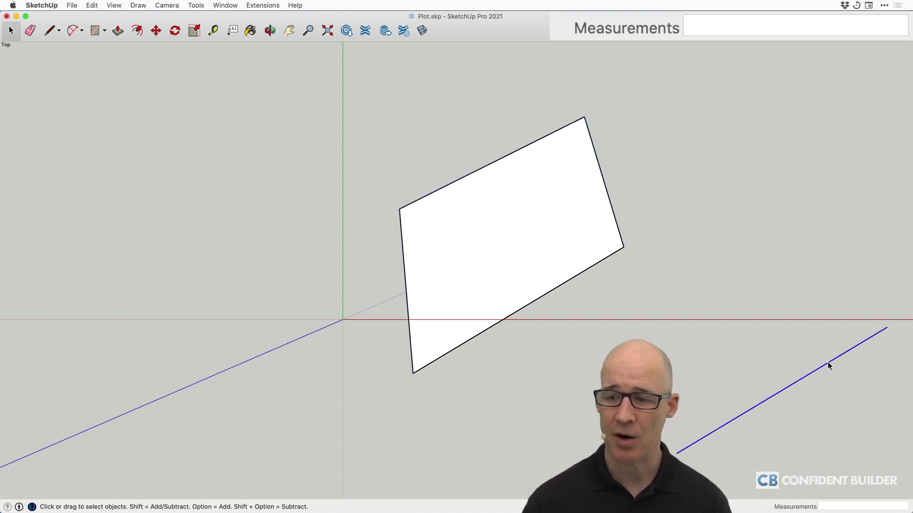
Move the leftover survey line up and left, near the lot face.
key(m)
click(886, 327)
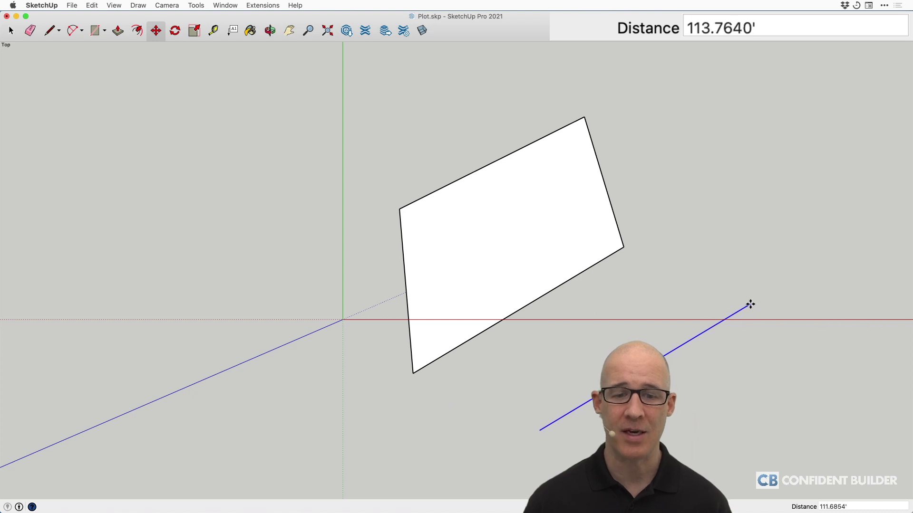
click(750, 305)
scroll(477, 323, down, 1)
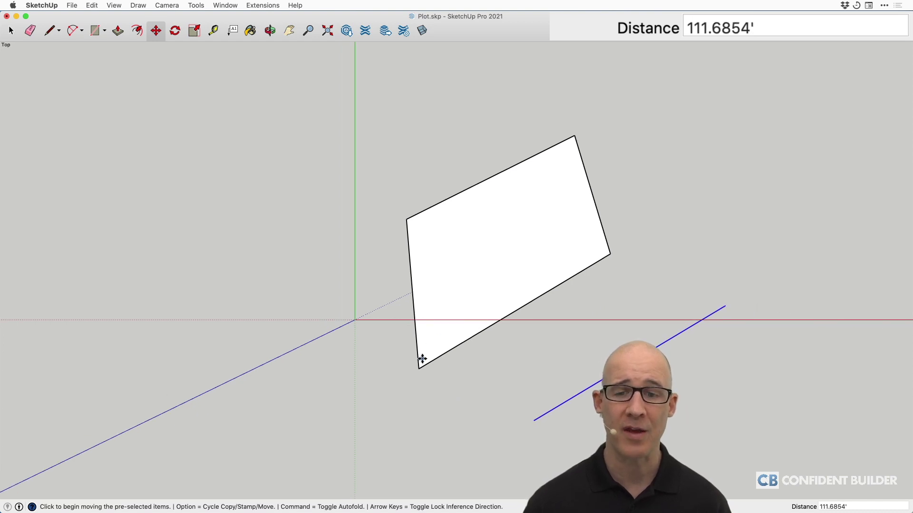
key(space)
Select the lot face and bring the area below its lower corner into view.
click(496, 207)
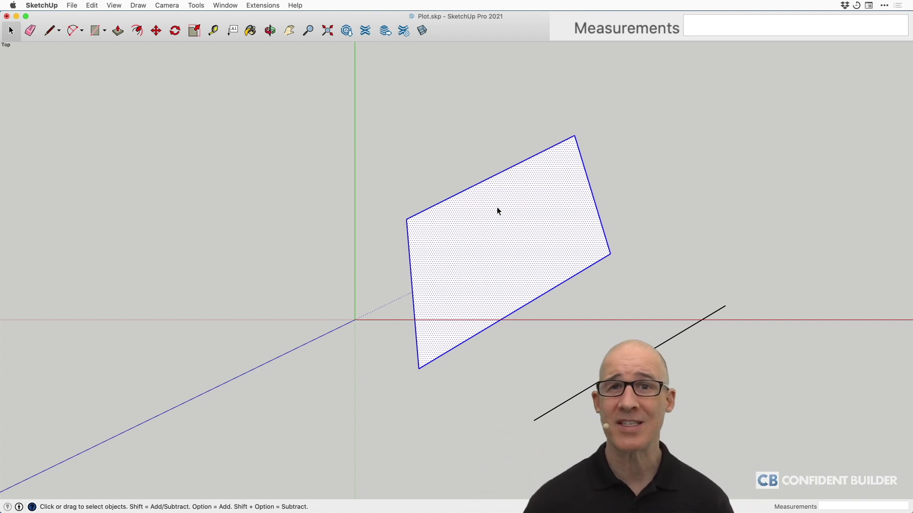
scroll(508, 214, down, 1)
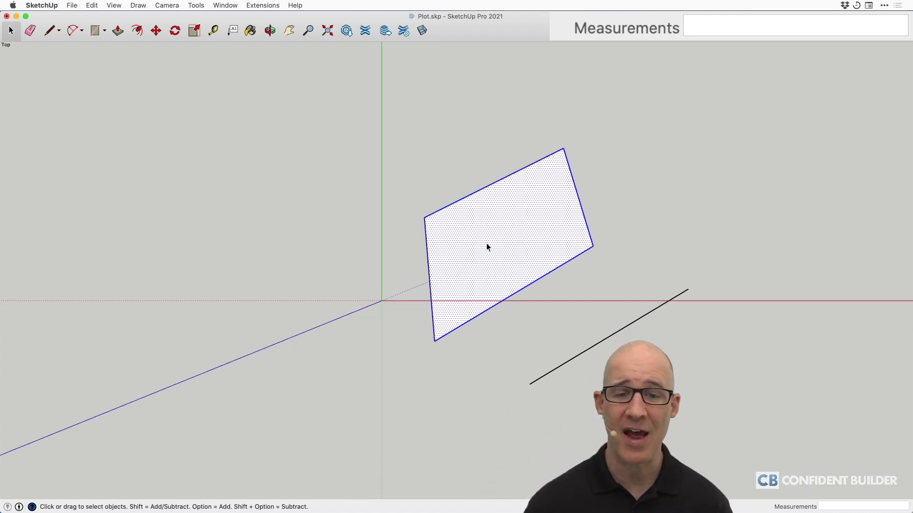
scroll(465, 307, up, 3)
middle_drag(456, 320, 518, 237)
scroll(507, 251, up, 2)
scroll(518, 241, up, 2)
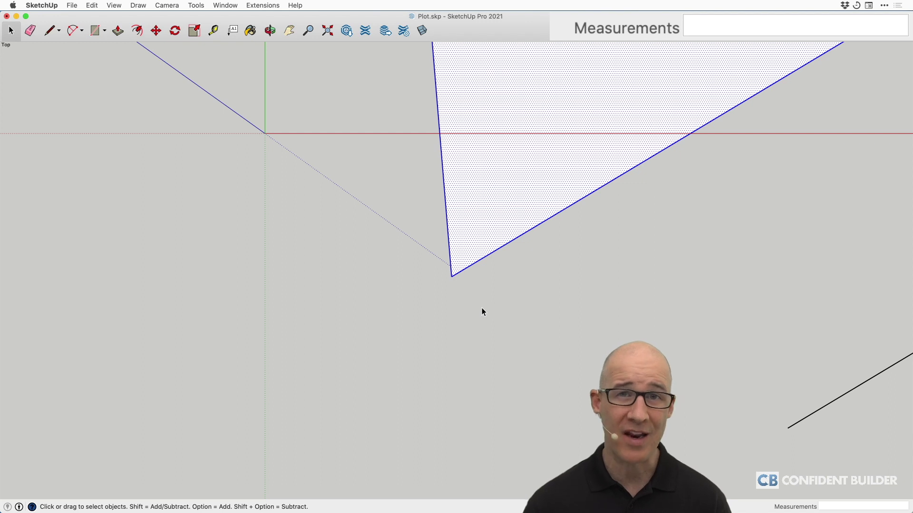
Draw the north arrow's vertical shaft below the lot face.
key(l)
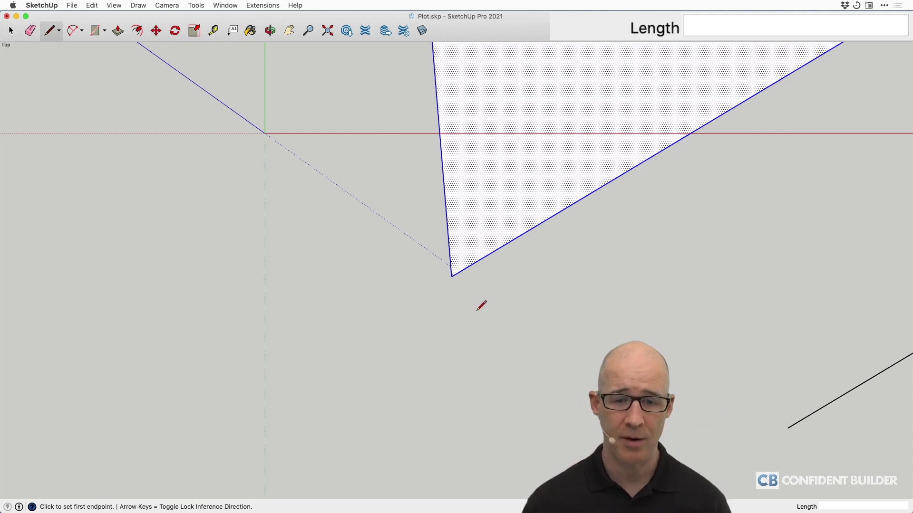
click(482, 297)
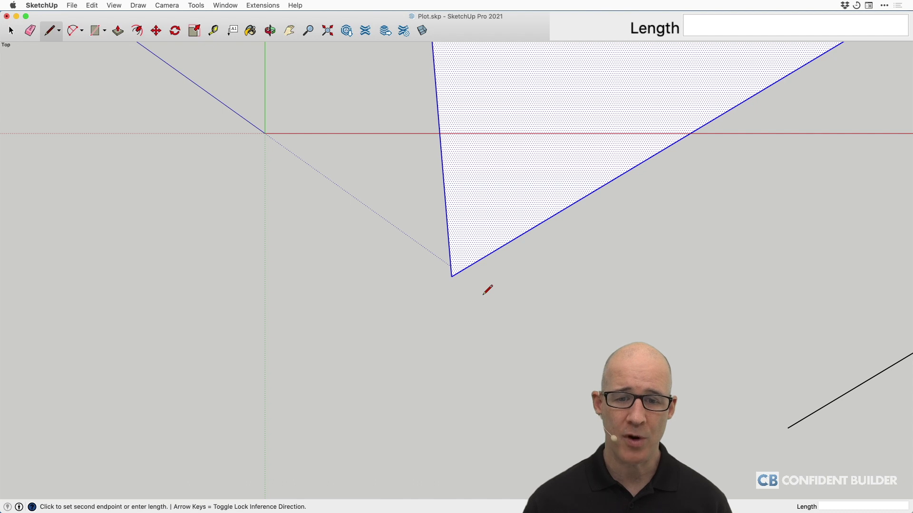
click(482, 378)
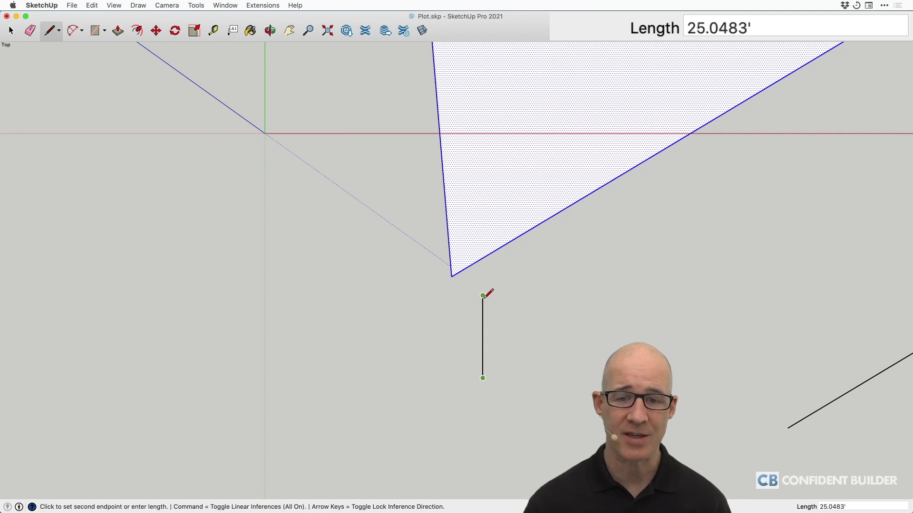
key(Escape)
Draw a narrow triangular arrowhead at the top of the shaft.
scroll(499, 329, up, 3)
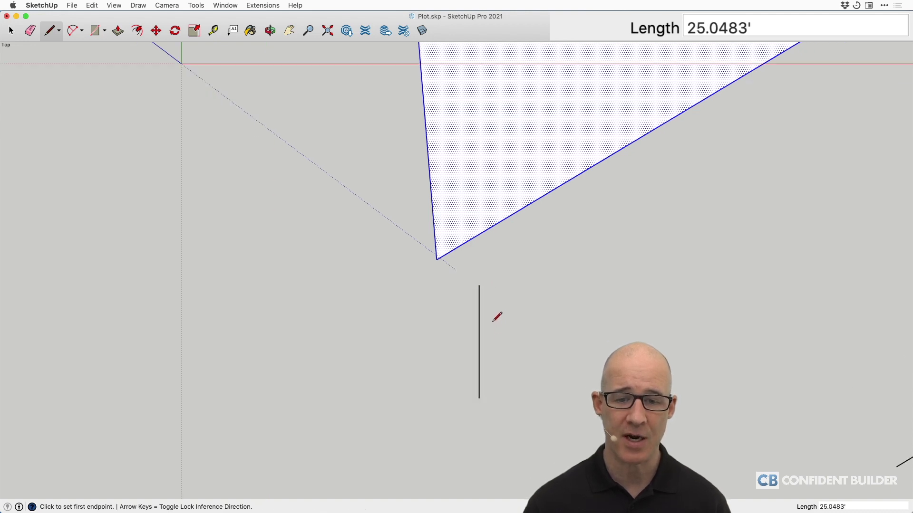
click(478, 281)
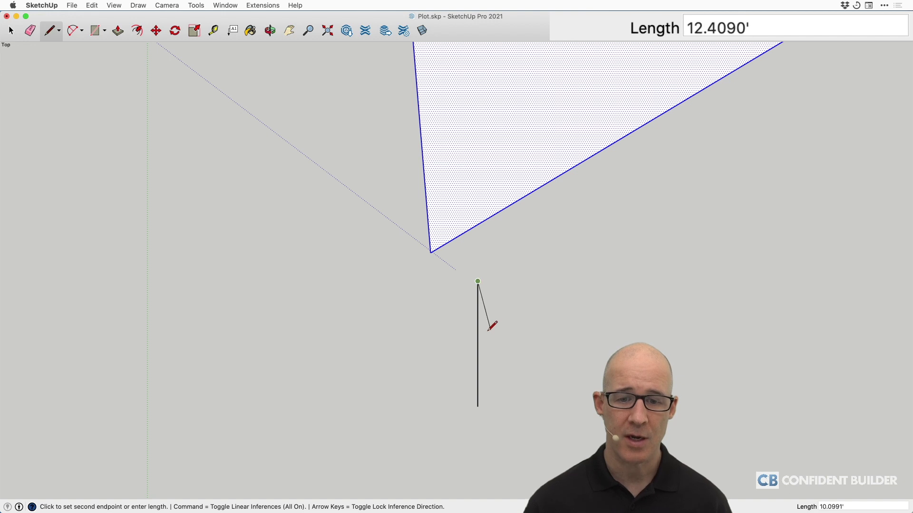
scroll(486, 332, up, 1)
scroll(490, 328, up, 5)
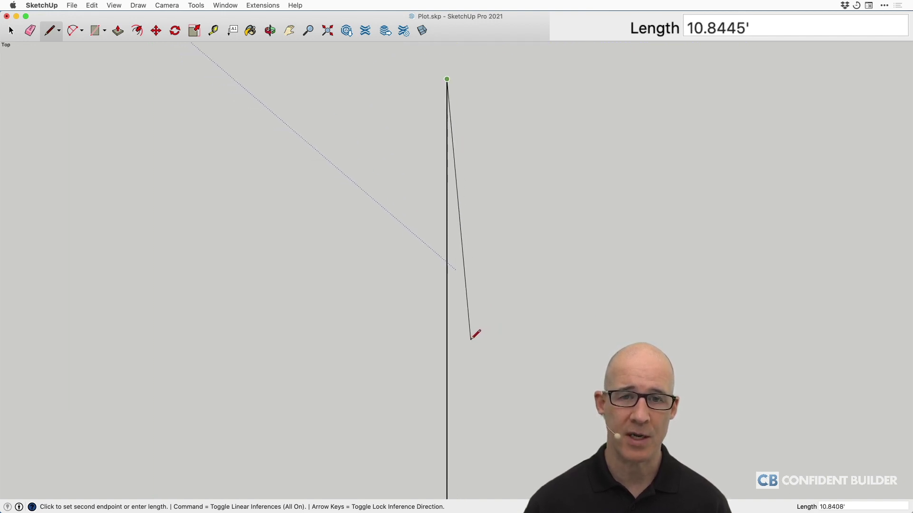
click(470, 340)
click(447, 339)
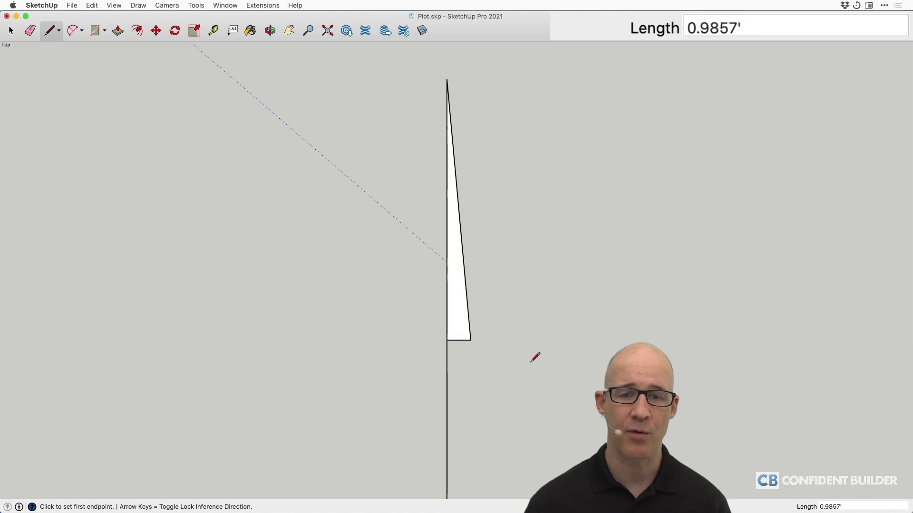
key(space)
scroll(523, 360, down, 6)
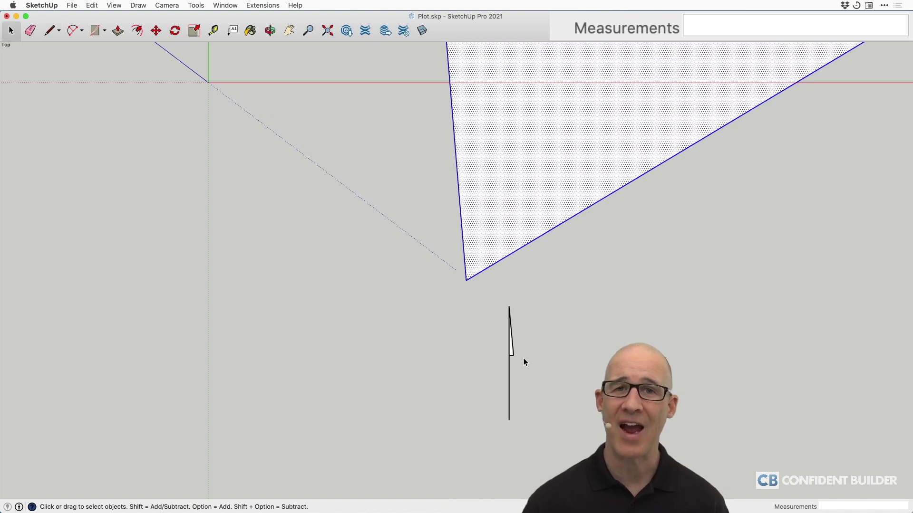
Delete the stray survey line near the plot, then select the lot face.
scroll(524, 358, down, 8)
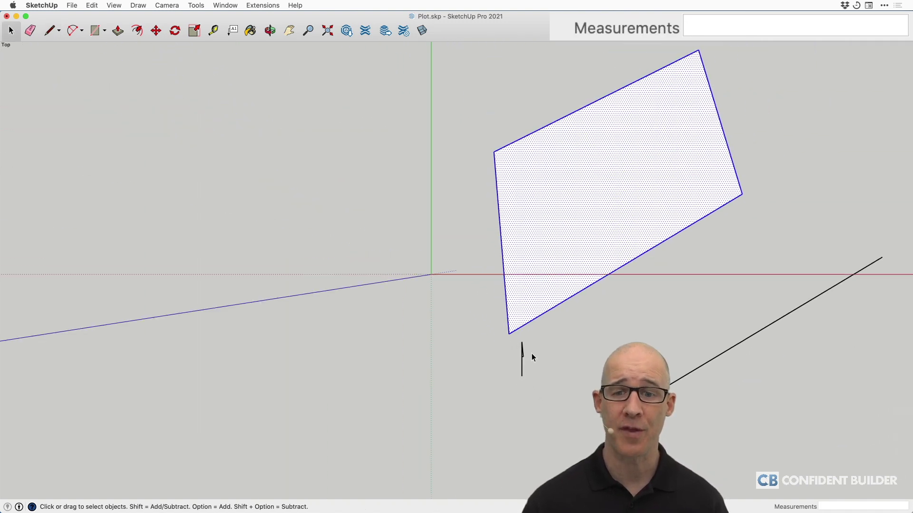
middle_drag(531, 357, 478, 340)
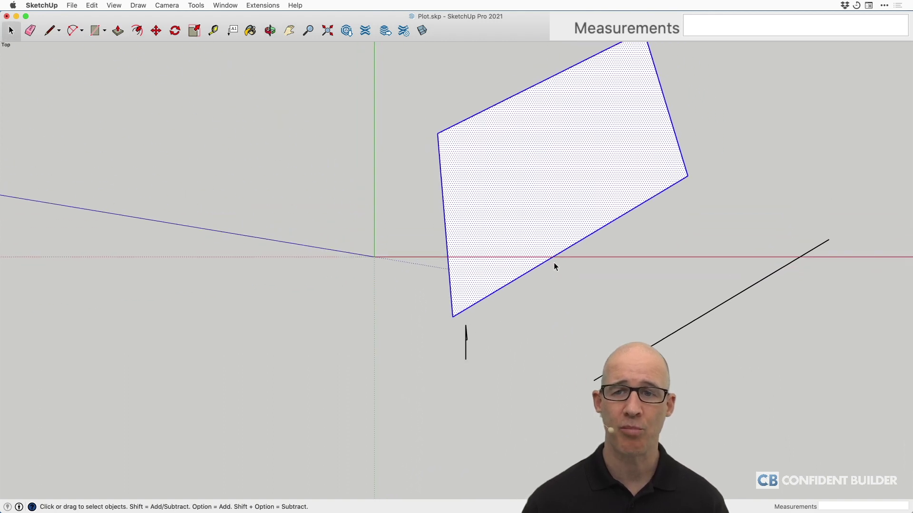
shift+middle_drag(554, 262, 520, 282)
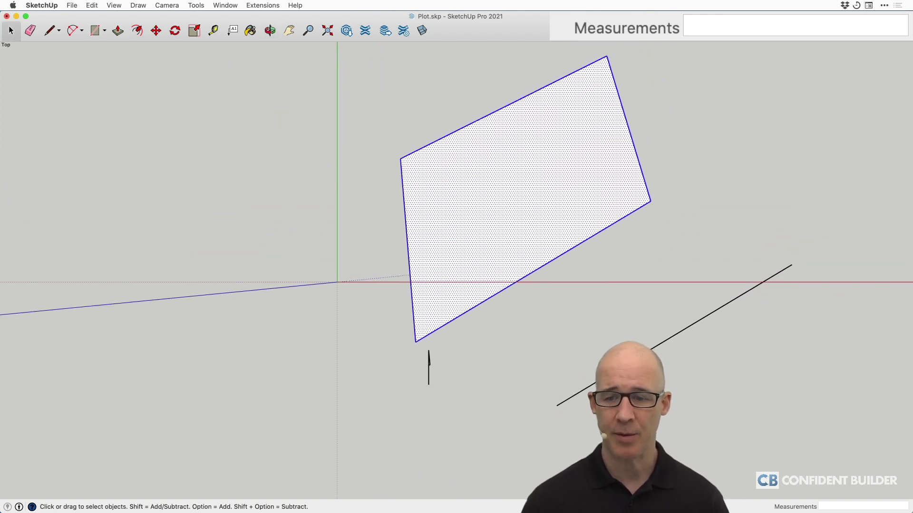
click(573, 396)
key(Delete)
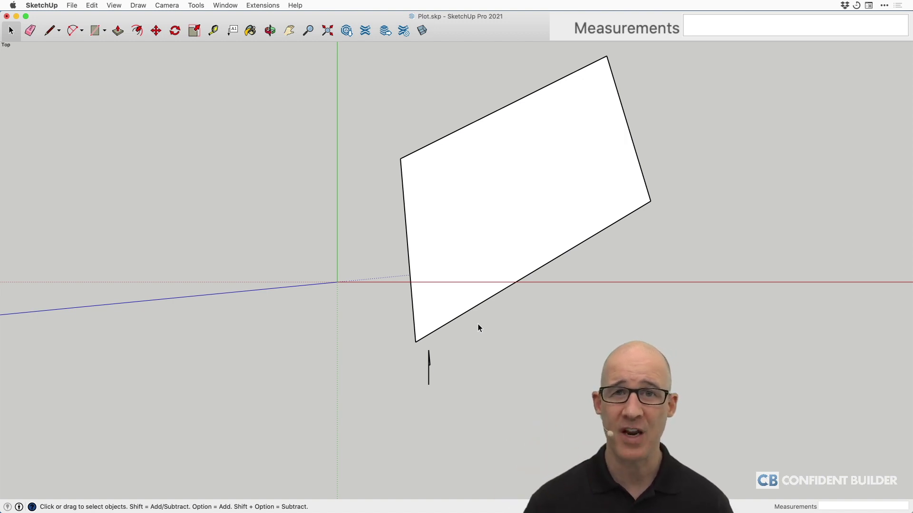
click(545, 215)
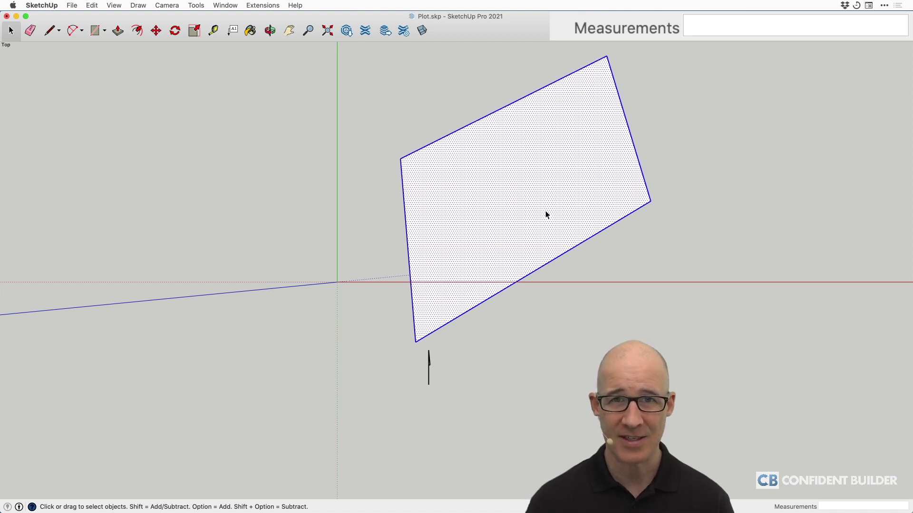